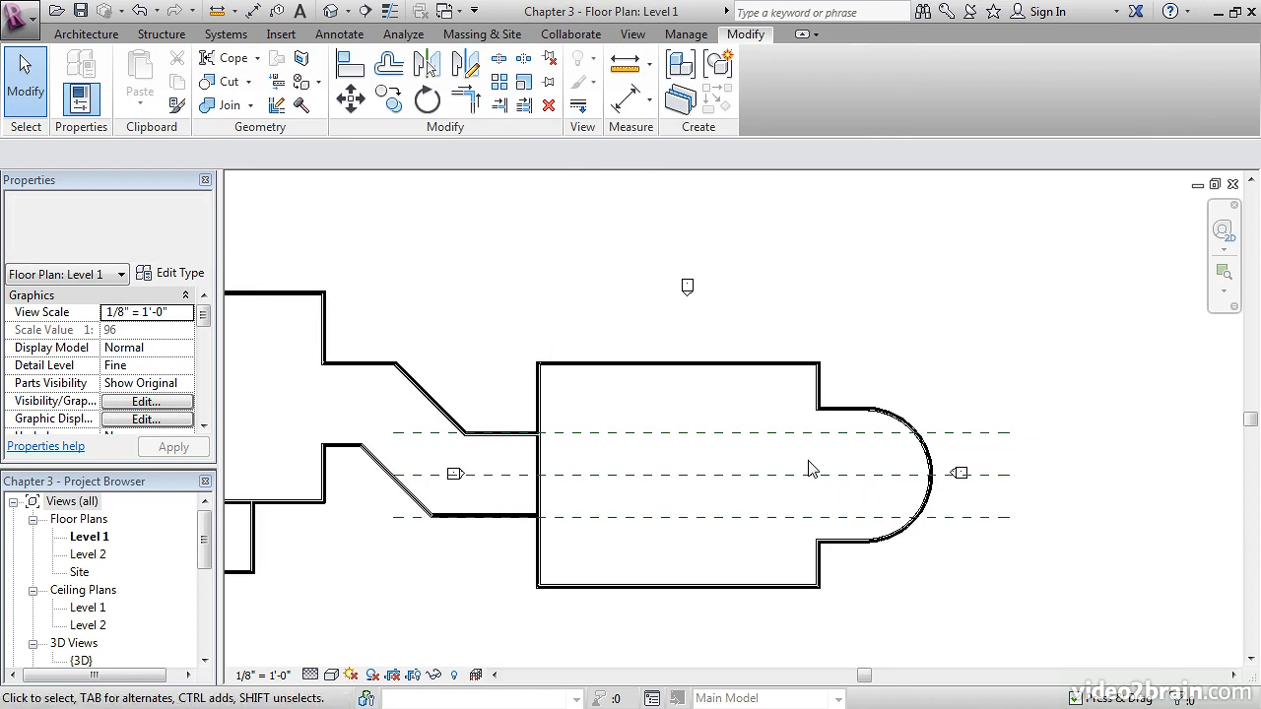
# Step: Start placing straight walls of type Generic - 8" Masonry near the corner beside the curved end wall
pyautogui.scroll(5, 813, 428)
pyautogui.scroll(3, 868, 431)
pyautogui.moveTo(848, 405); pyautogui.dragTo(823, 450, button='middle')
pyautogui.scroll(-2, 824, 450)
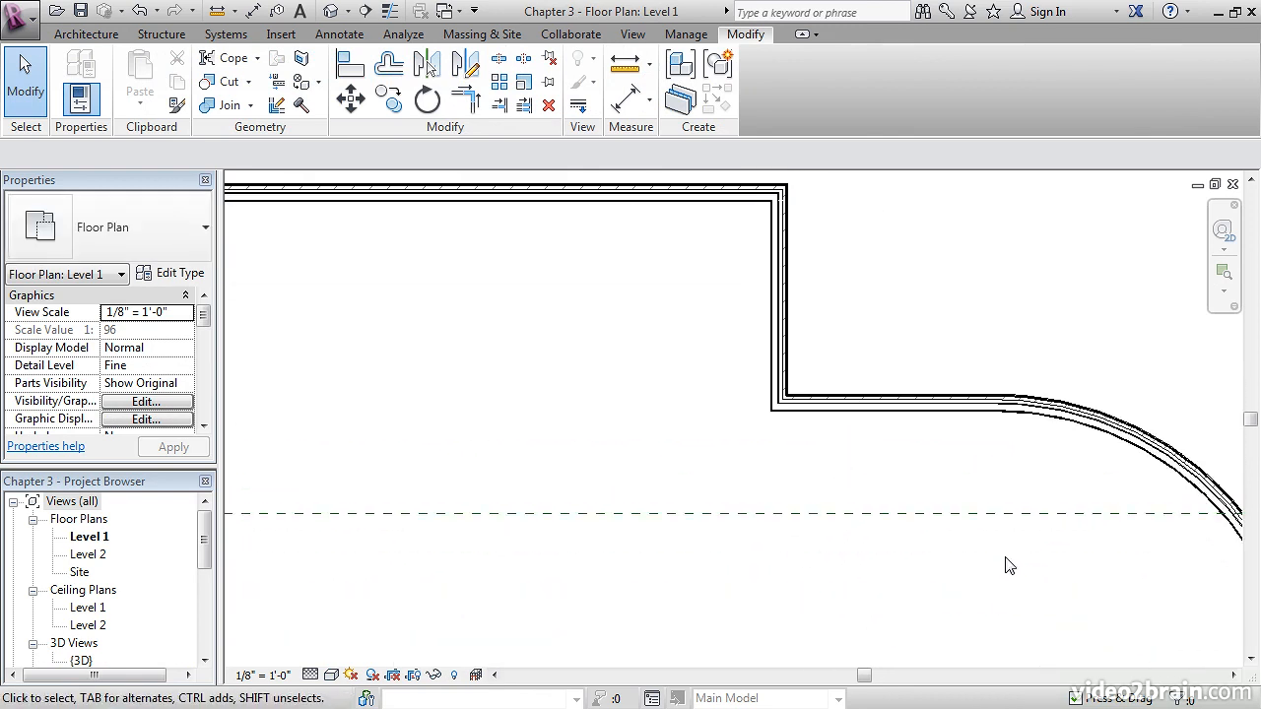
pyautogui.moveTo(839, 465); pyautogui.dragTo(891, 487, button='middle')
pyautogui.click(91, 36)
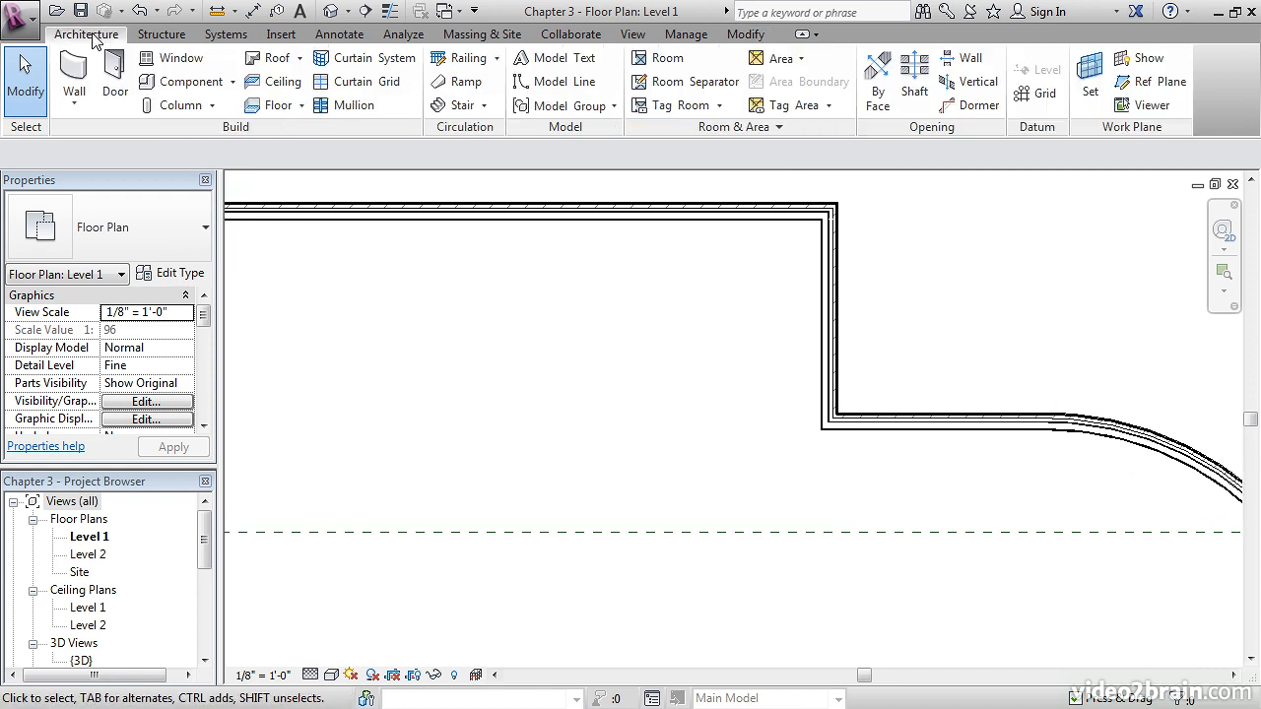
pyautogui.click(74, 73)
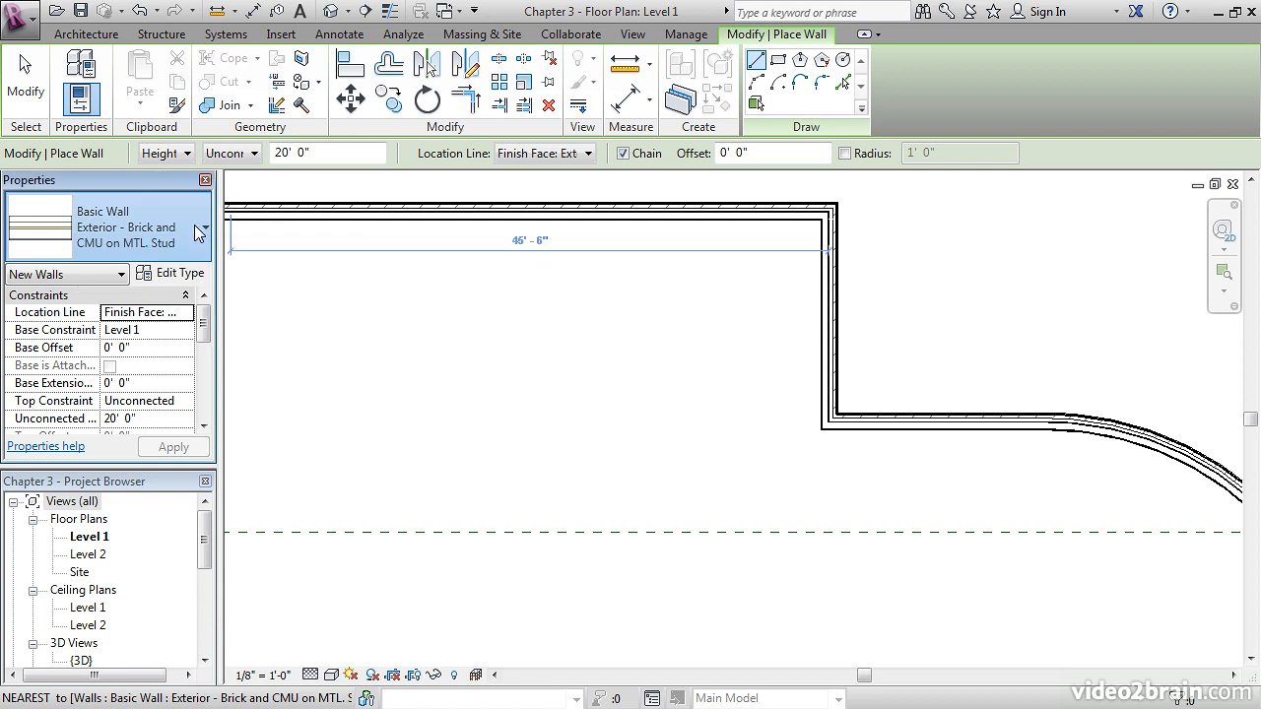
pyautogui.click(151, 224)
pyautogui.moveTo(268, 318); pyautogui.dragTo(264, 416)
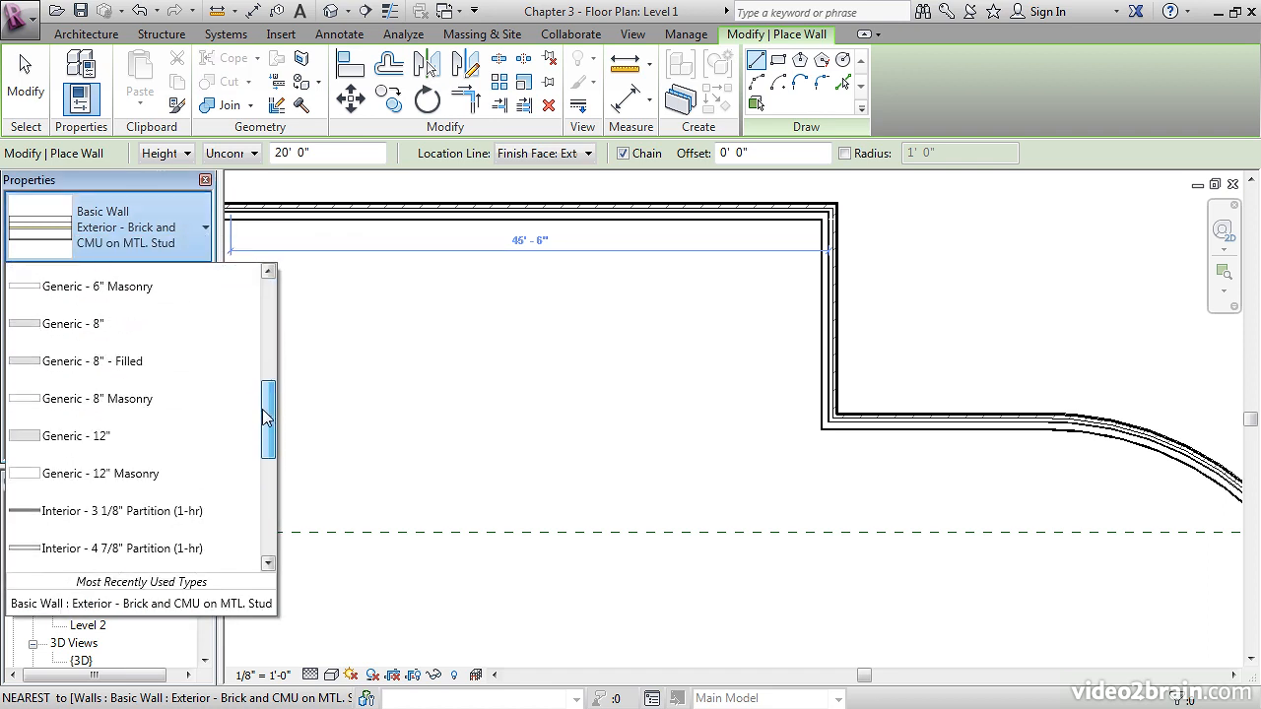
pyautogui.click(138, 395)
# Step: Draw a 12' wall straight down from the exterior walls' interior-face corner, flipped so its thickness lies toward the curved end
pyautogui.moveTo(692, 458); pyautogui.dragTo(496, 424, button='middle')
pyautogui.scroll(5, 650, 396)
pyautogui.scroll(2, 650, 396)
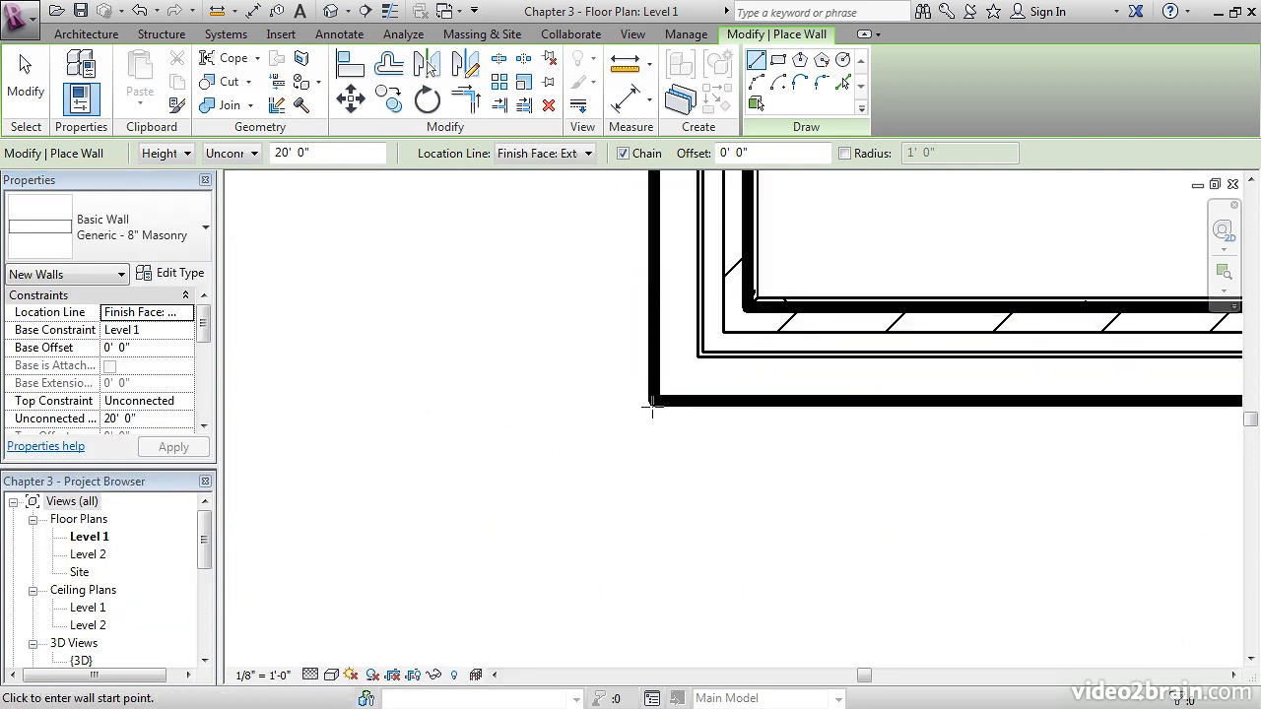
pyautogui.click(652, 401)
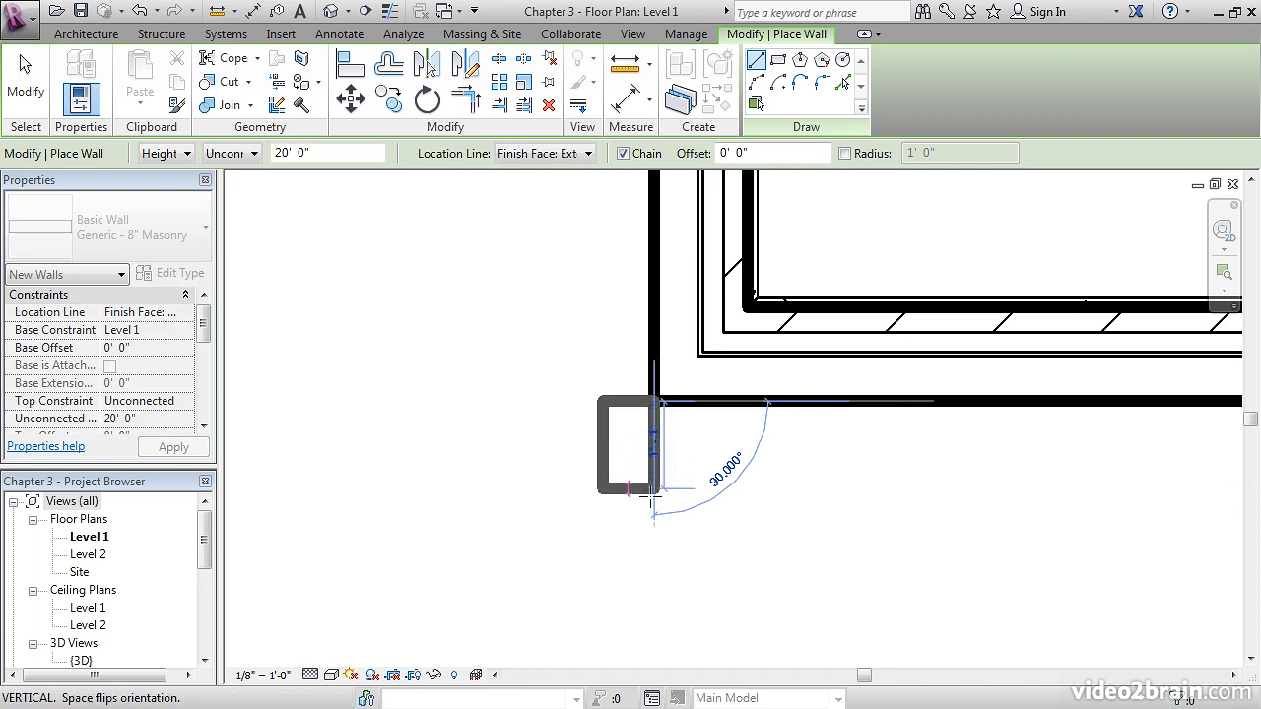
pyautogui.moveTo(659, 568); pyautogui.dragTo(671, 492, button='middle')
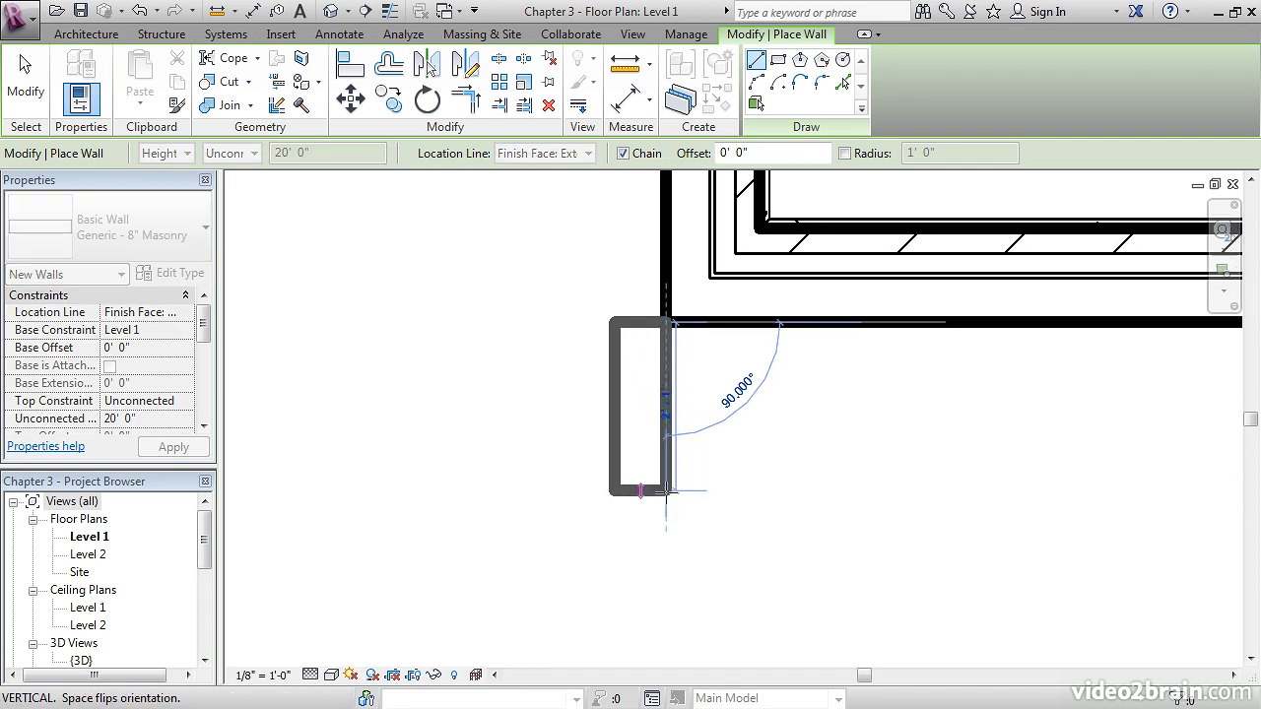
pyautogui.press('space')
pyautogui.scroll(-4, 676, 532)
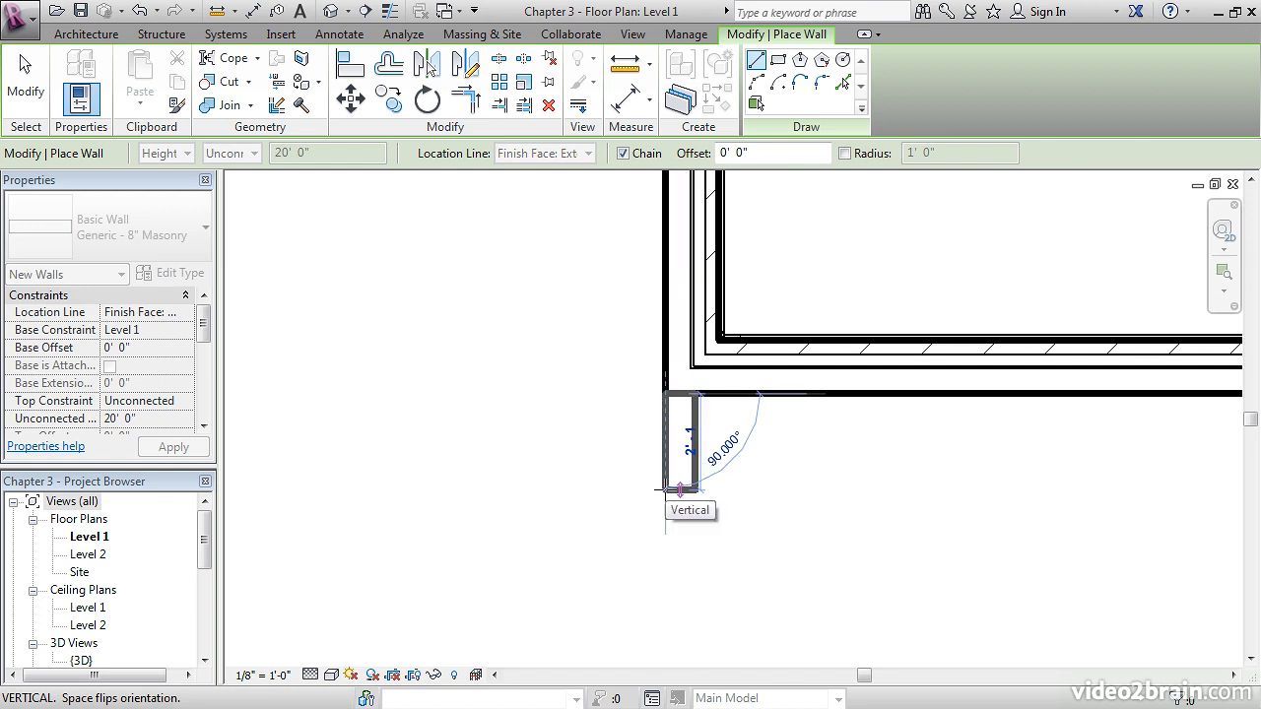
pyautogui.moveTo(678, 531); pyautogui.dragTo(678, 429, button='middle')
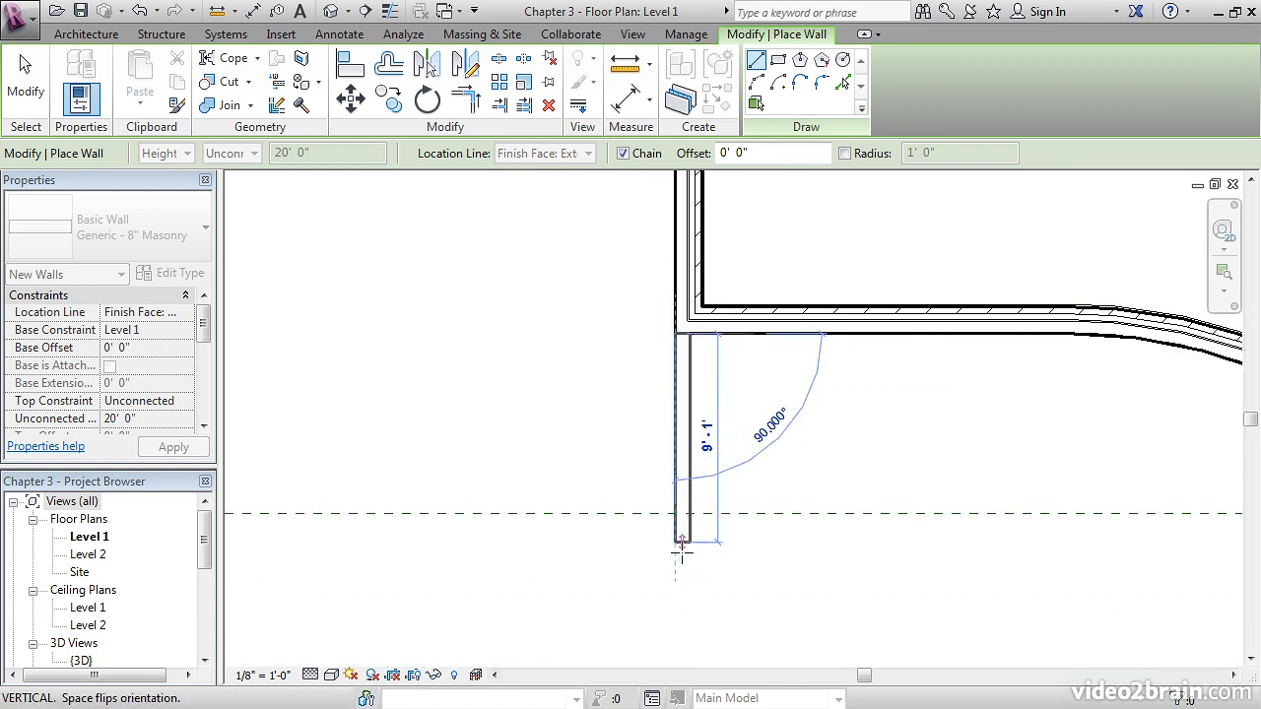
pyautogui.write('12')
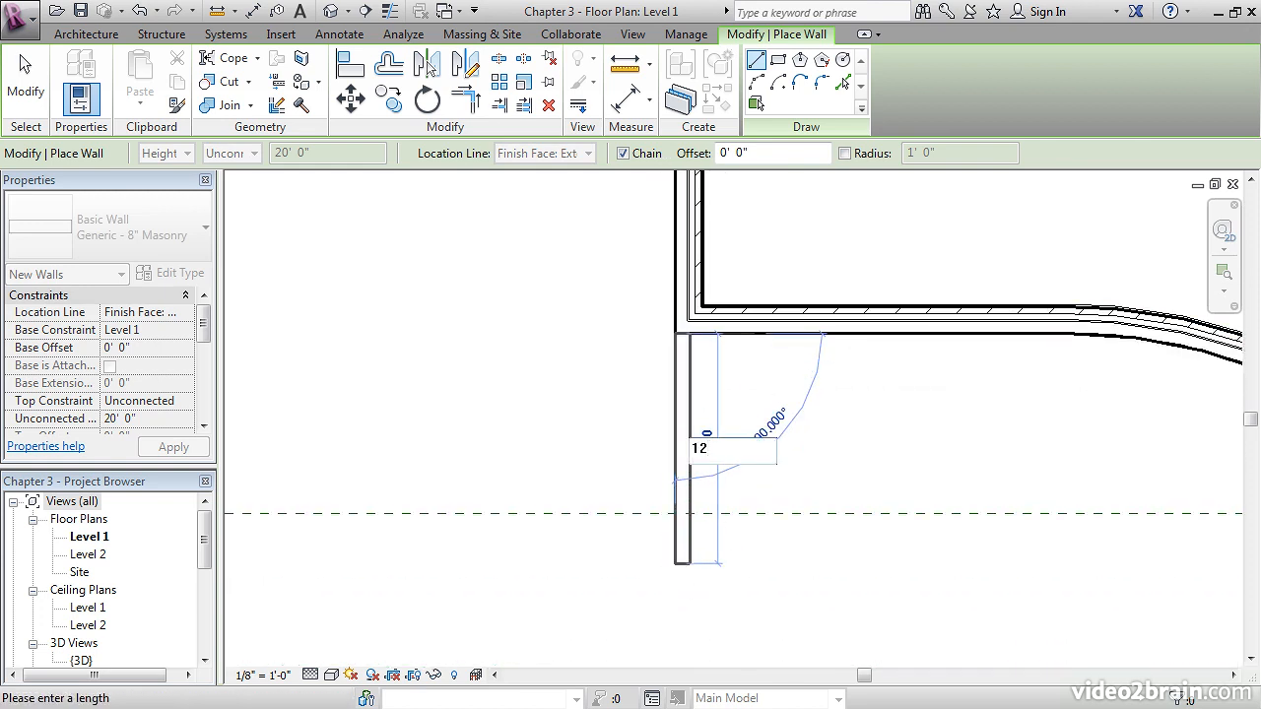
pyautogui.press('Return')
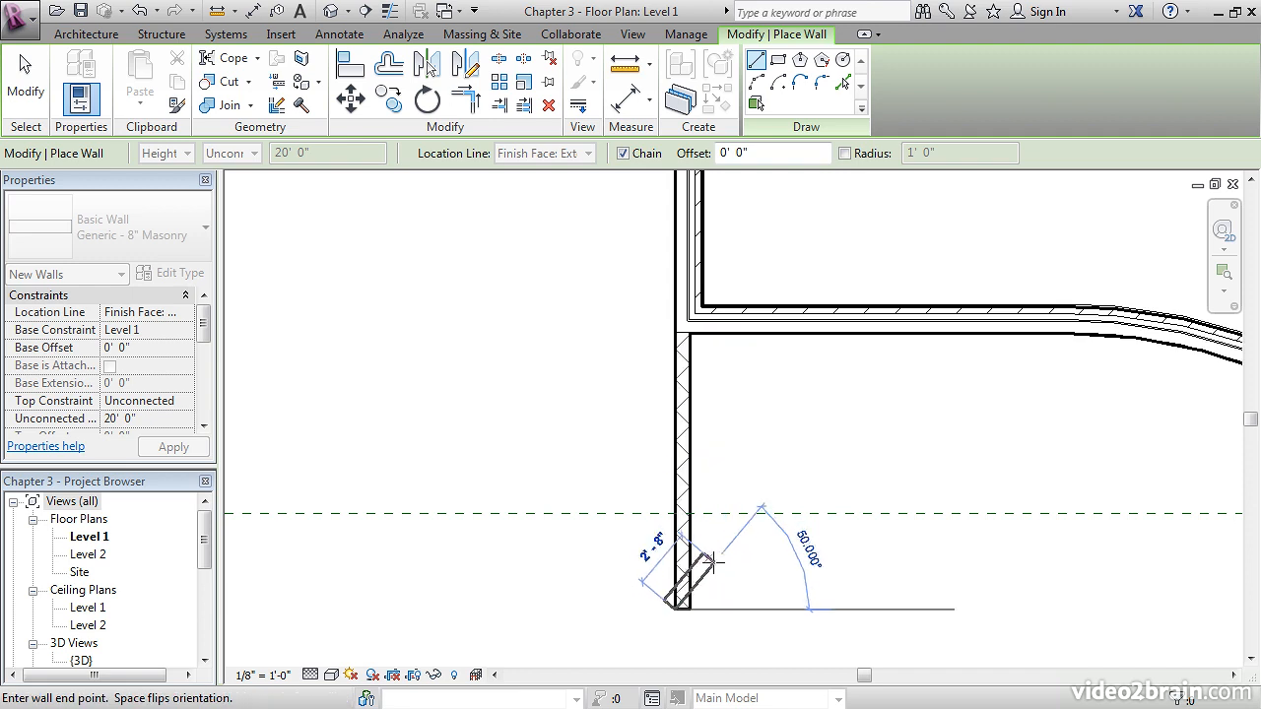
# Step: Continue with a 10' horizontal wall to the right and a vertical wall back up to the exterior wall, enclosing the room
pyautogui.moveTo(748, 592); pyautogui.dragTo(631, 558, button='middle')
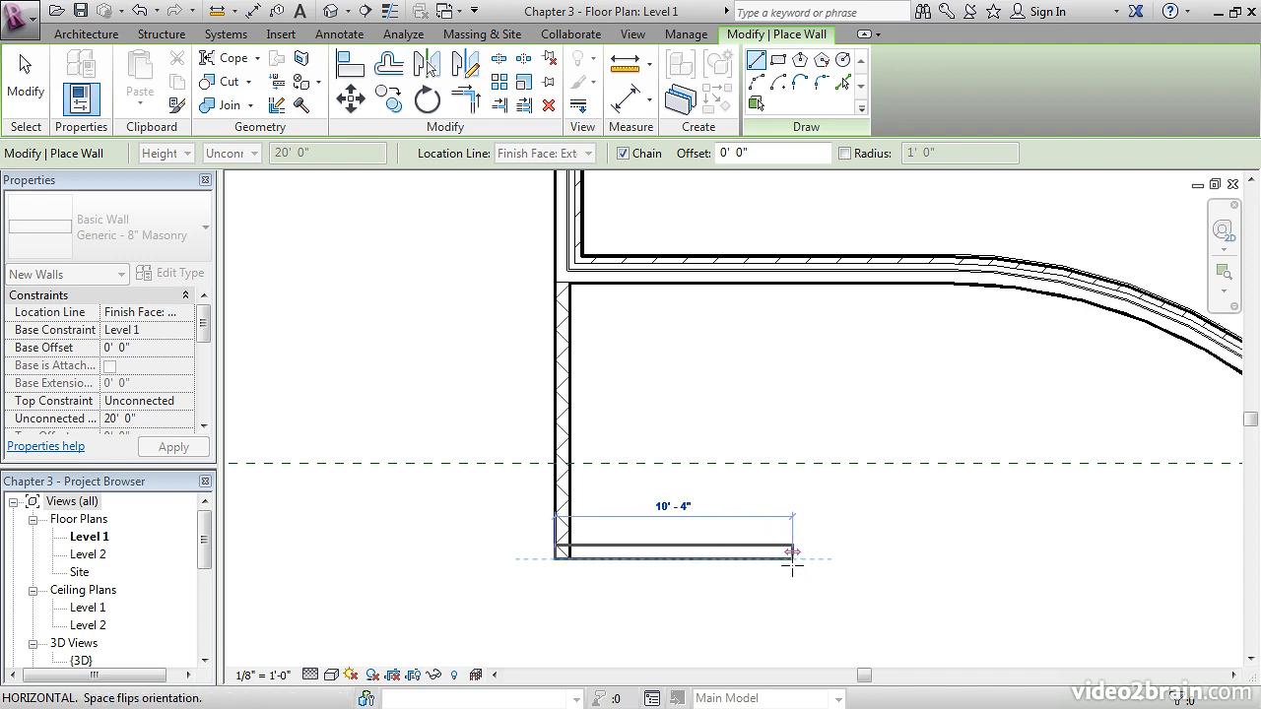
pyautogui.write('10')
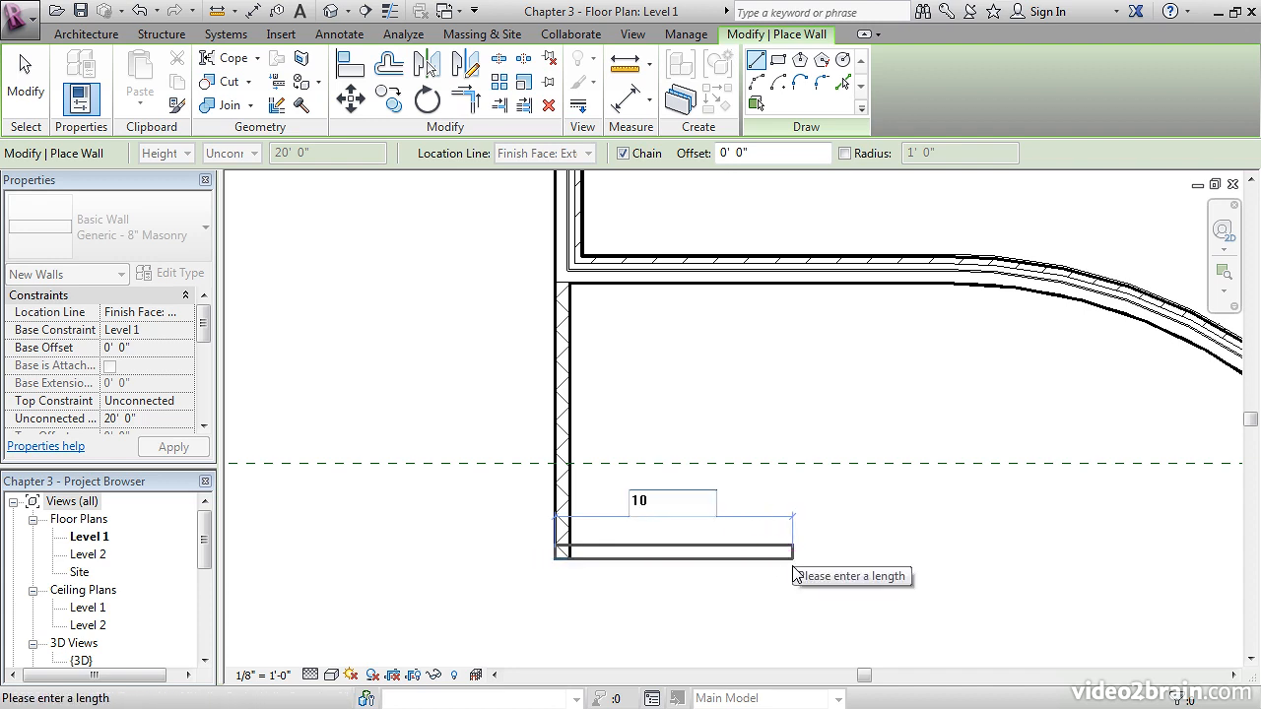
pyautogui.press('Return')
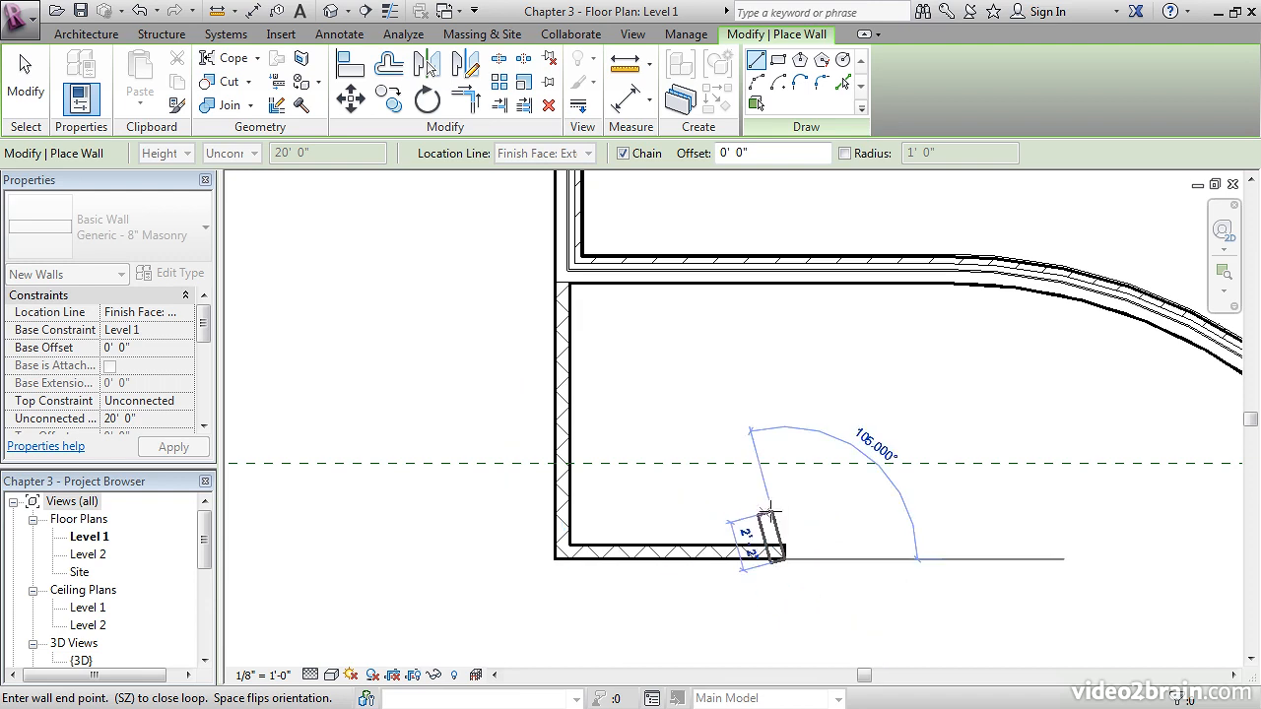
pyautogui.click(785, 281)
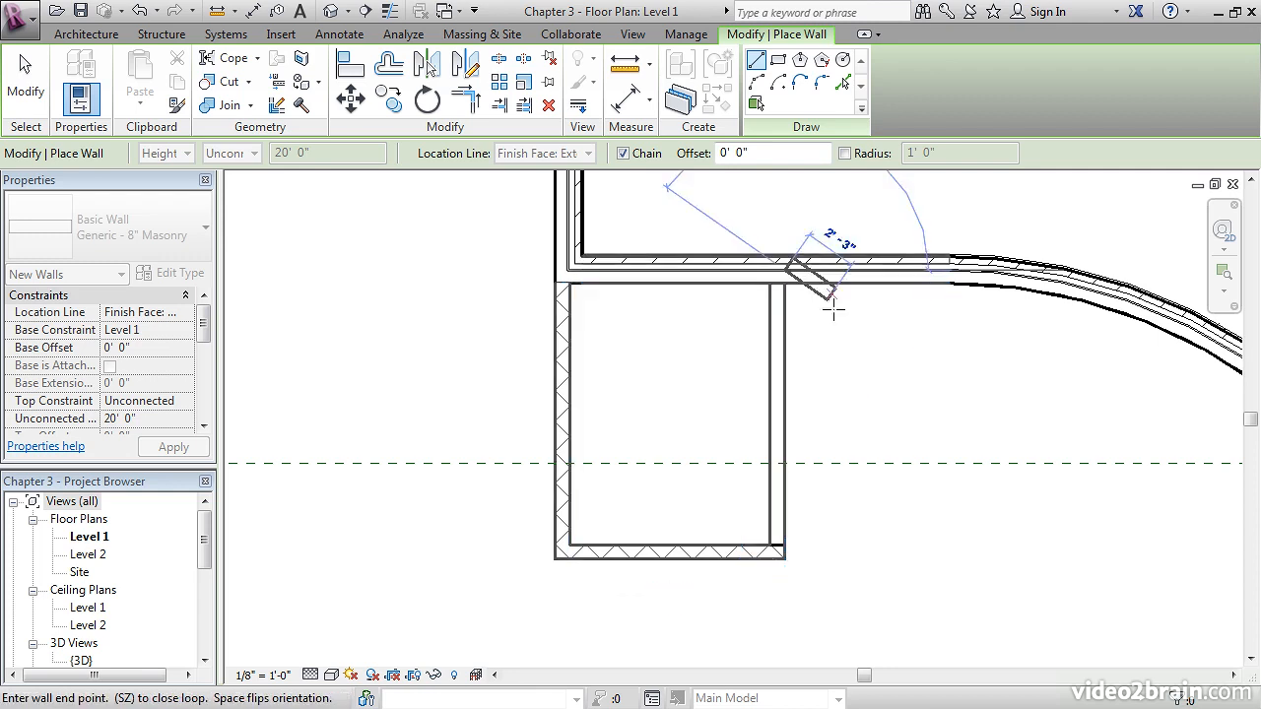
pyautogui.press('Escape')
pyautogui.press('Escape')
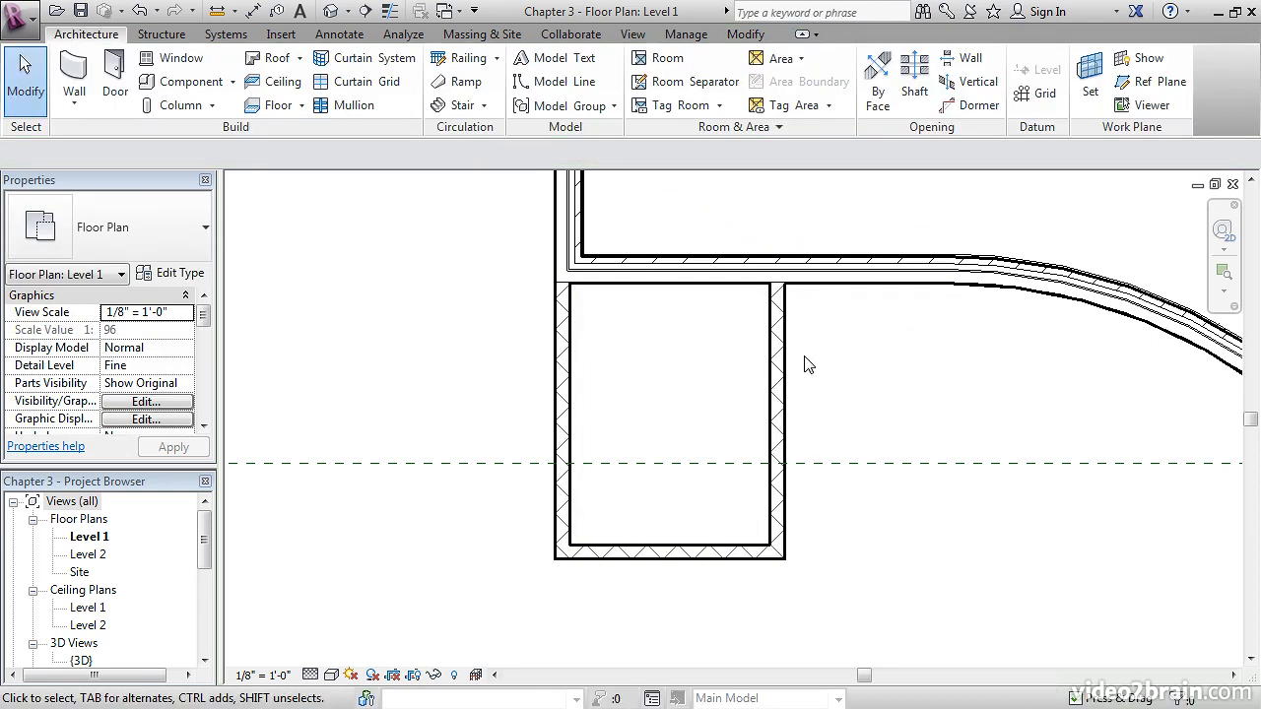
# Step: Move the witness line of the room's right wall temporary dimension from the wall's centerline to its inner face
pyautogui.scroll(5, 670, 349)
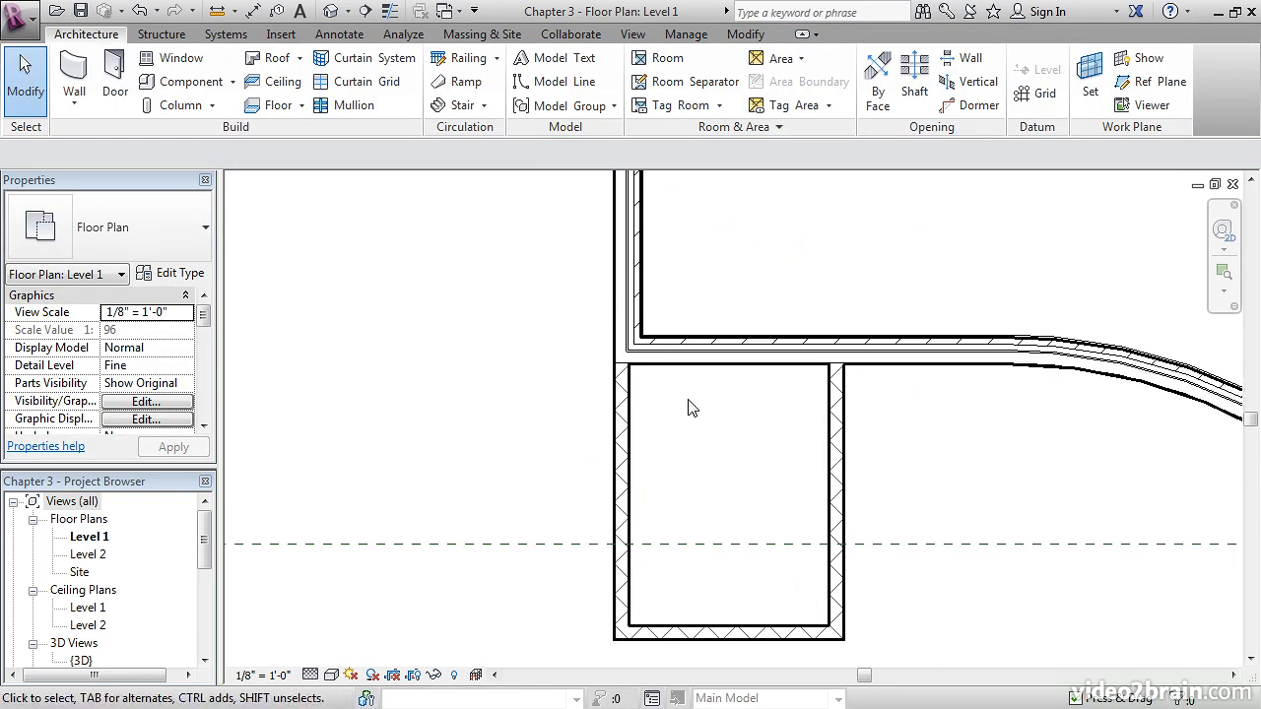
pyautogui.scroll(2, 580, 394)
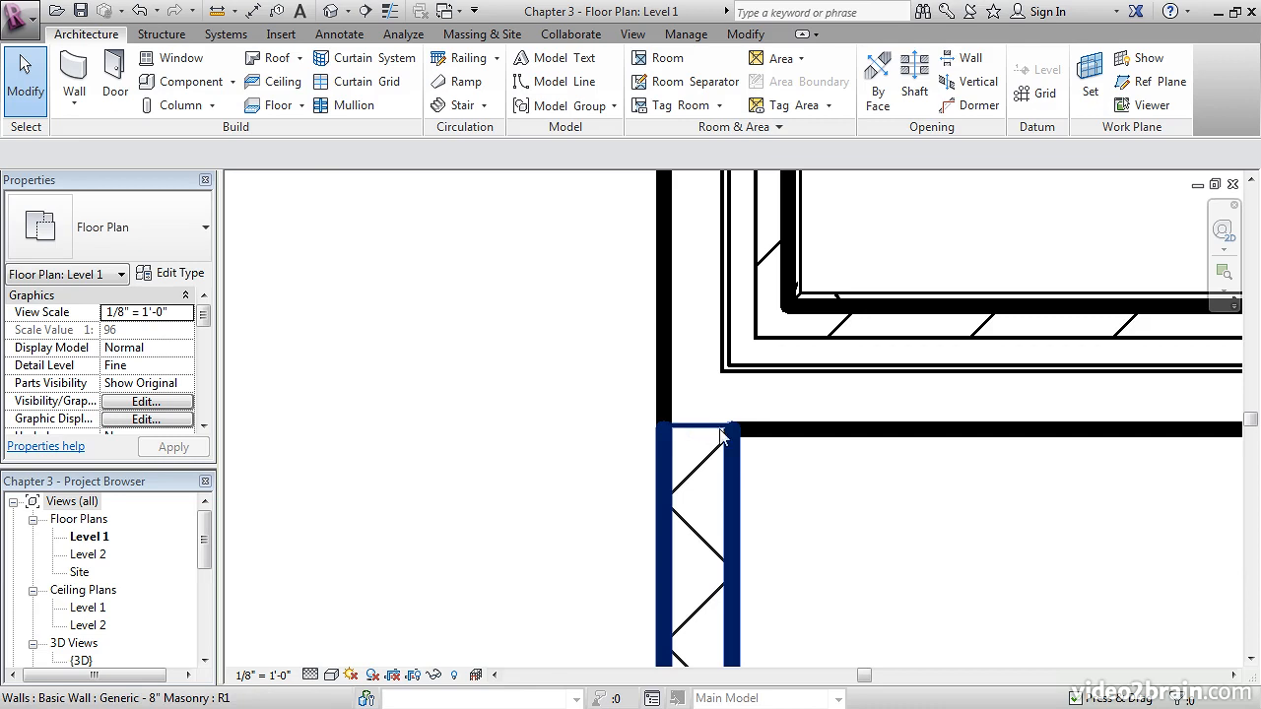
pyautogui.moveTo(915, 502); pyautogui.dragTo(591, 510, button='middle')
pyautogui.scroll(-3, 851, 525)
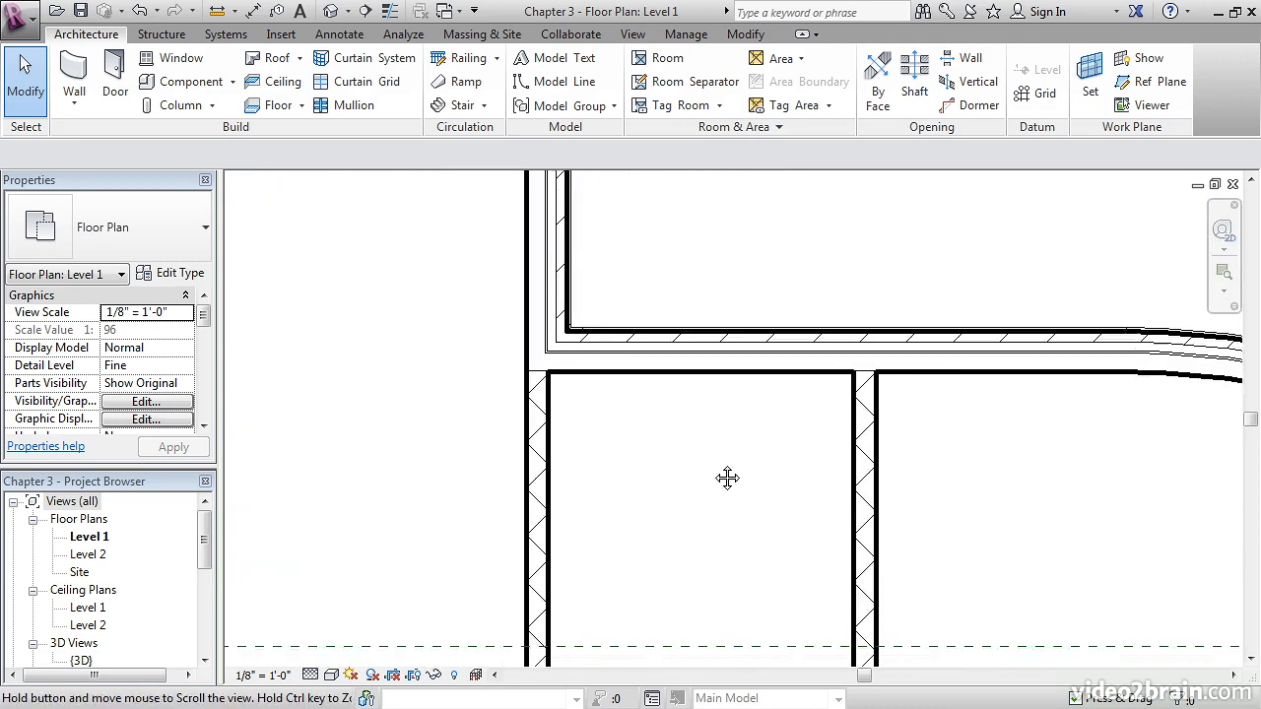
pyautogui.moveTo(716, 486); pyautogui.dragTo(690, 345, button='middle')
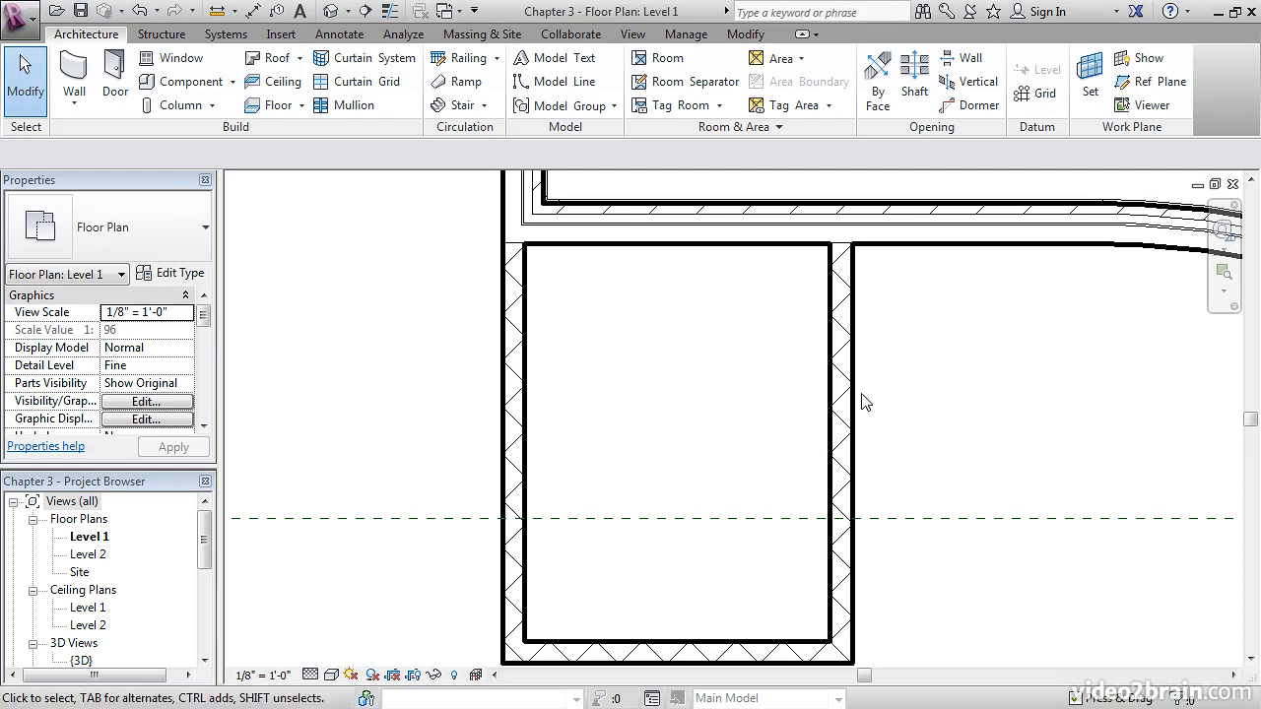
pyautogui.scroll(-1, 857, 401)
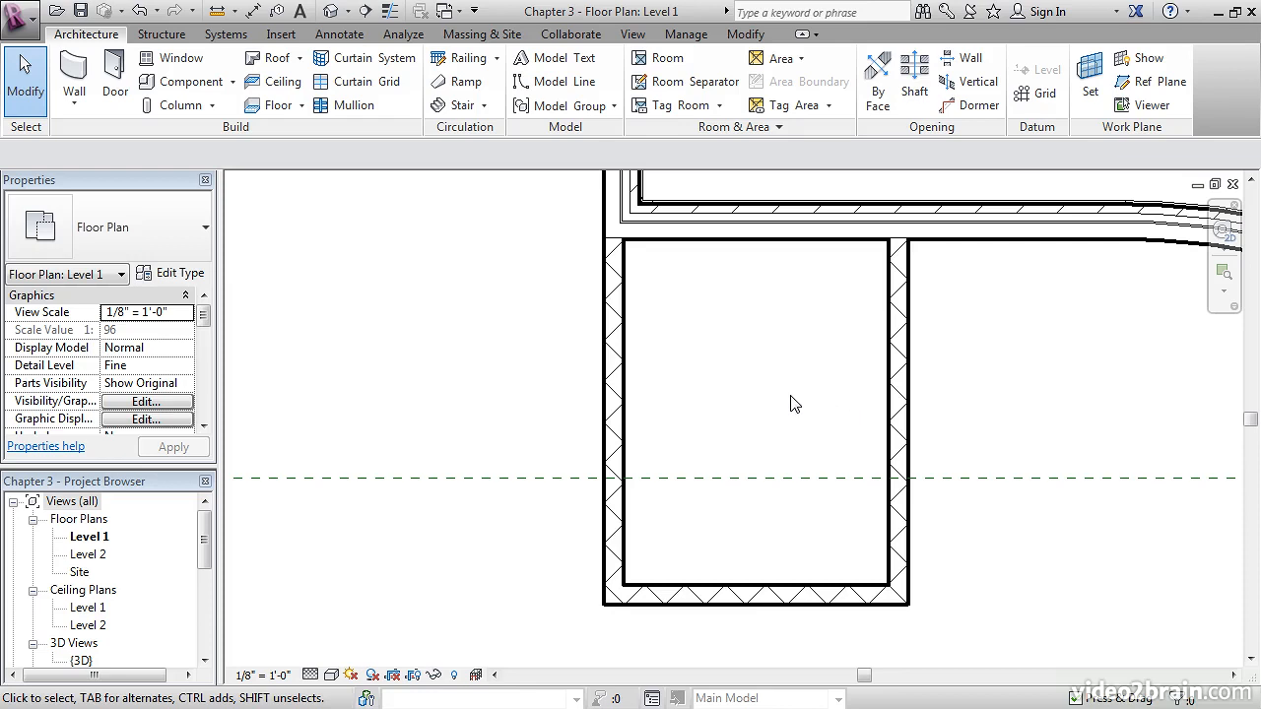
pyautogui.click(893, 373)
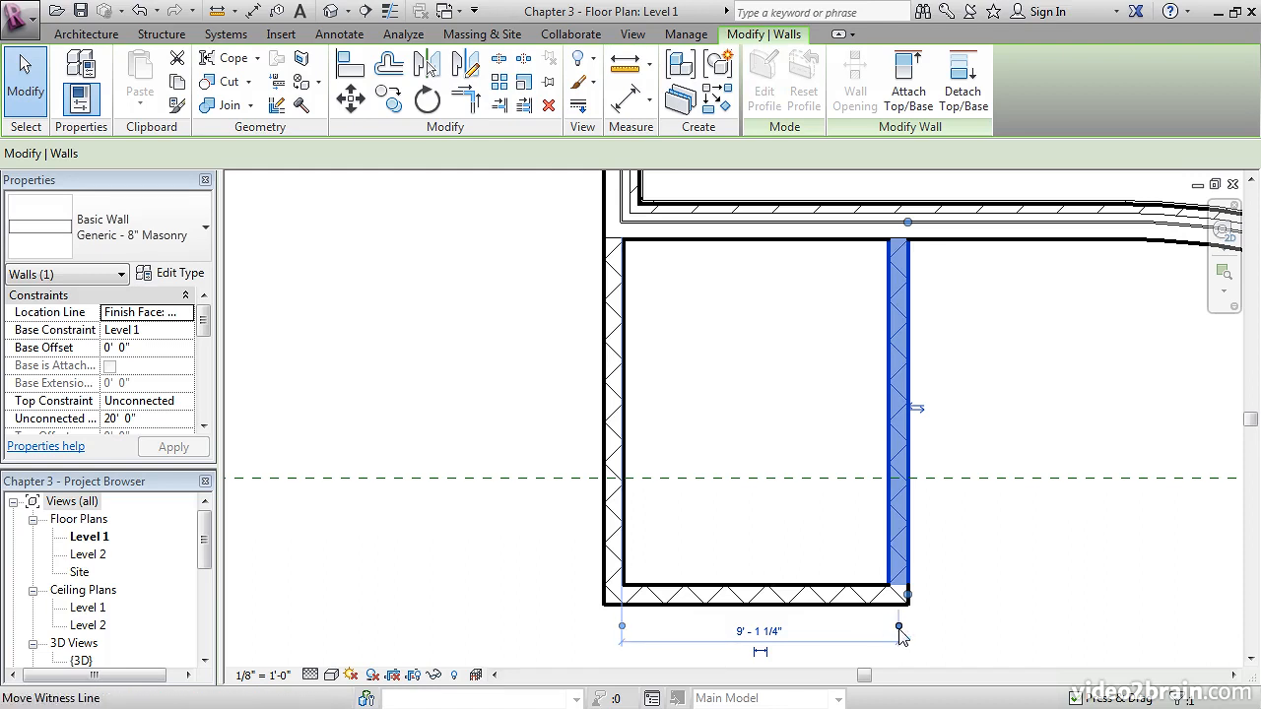
pyautogui.moveTo(899, 628); pyautogui.dragTo(887, 522)
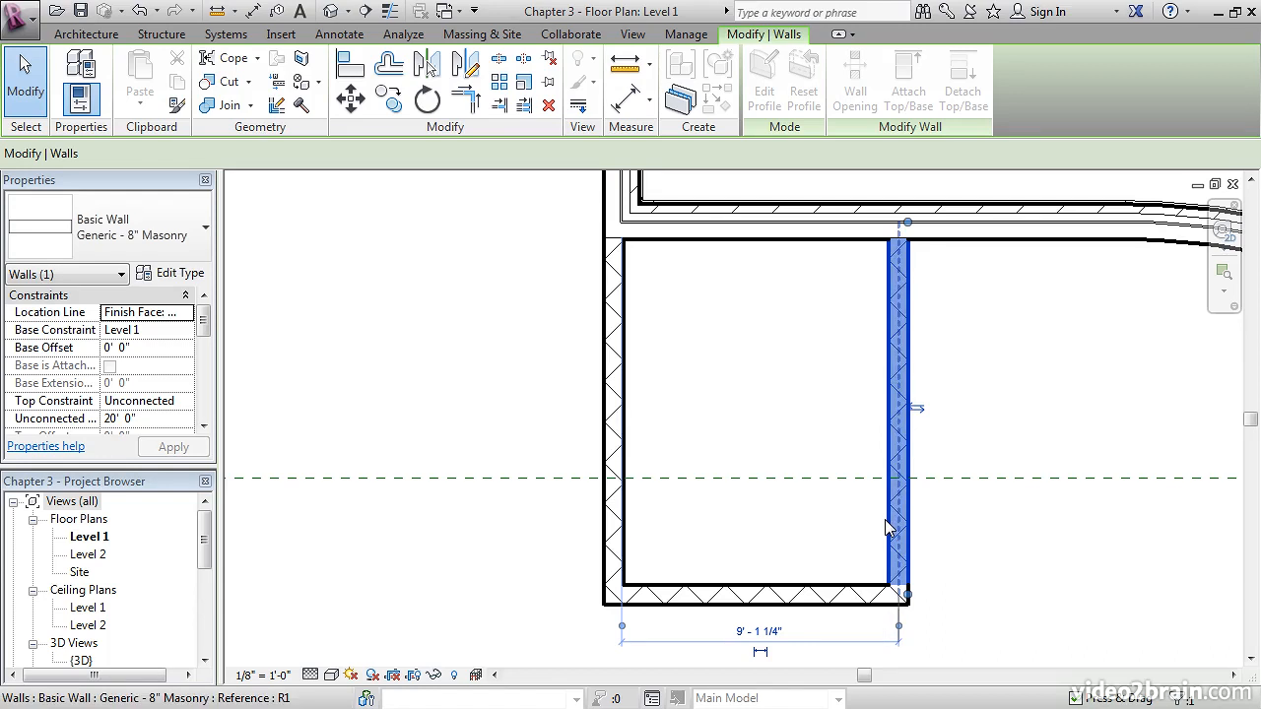
pyautogui.press('Tab')
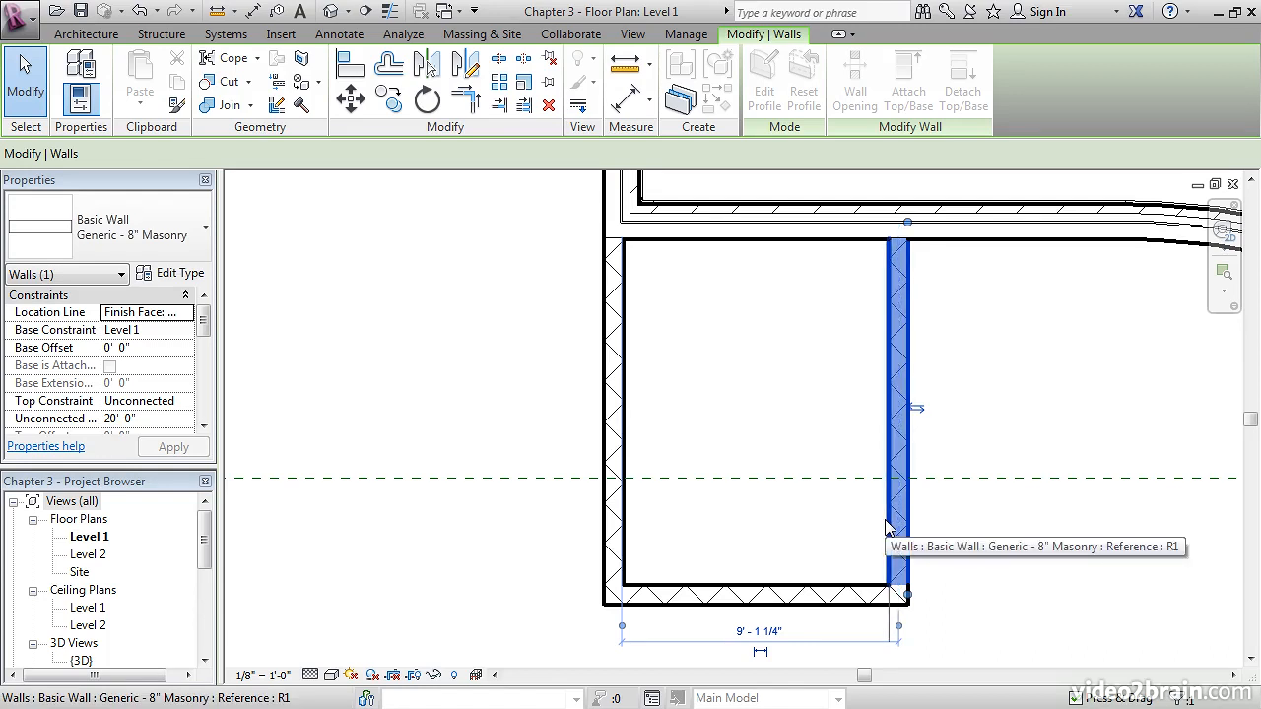
pyautogui.click(884, 527)
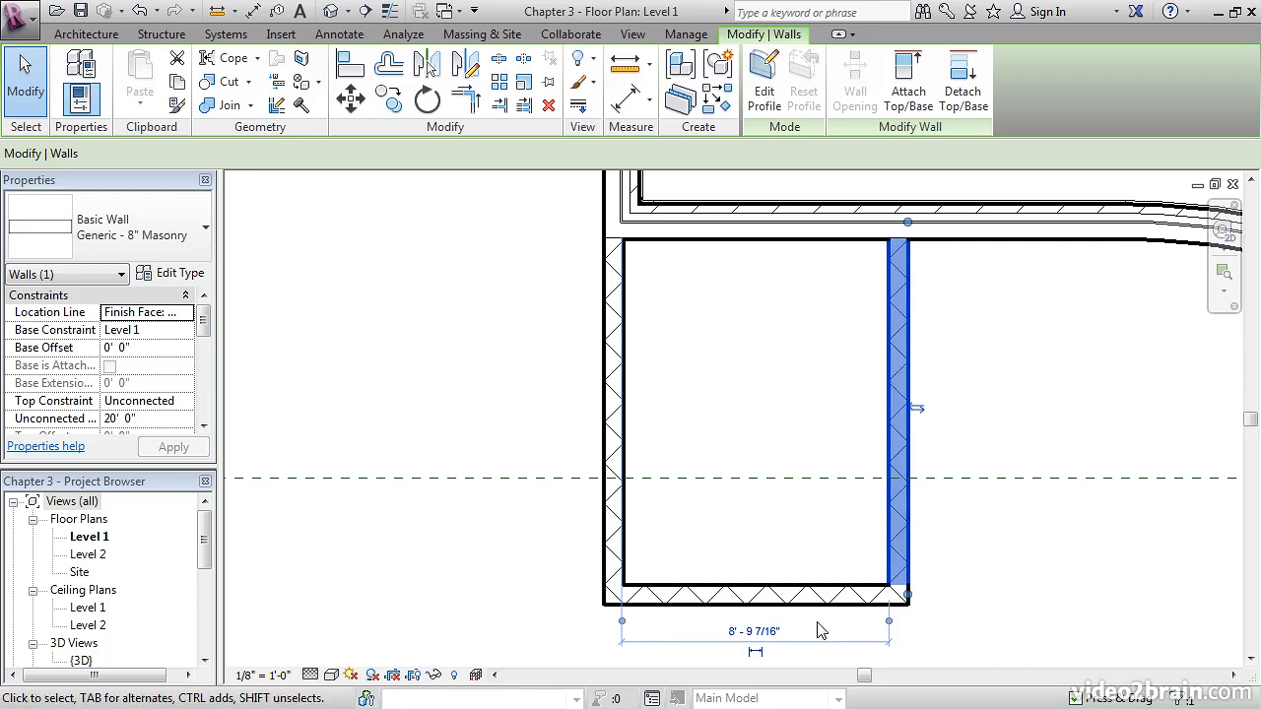
# Step: Set the clear inside width between the room's two vertical walls to 10' by moving the right wall
pyautogui.click(750, 633)
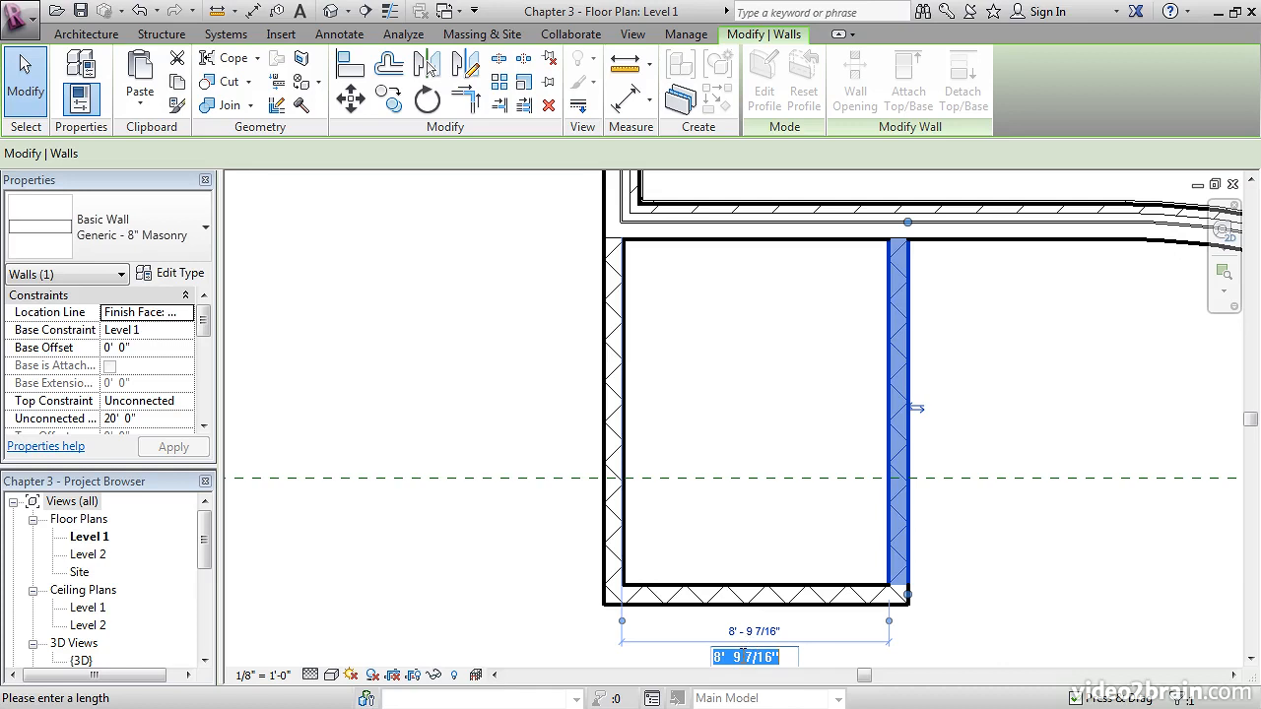
pyautogui.write('10')
pyautogui.press('Return')
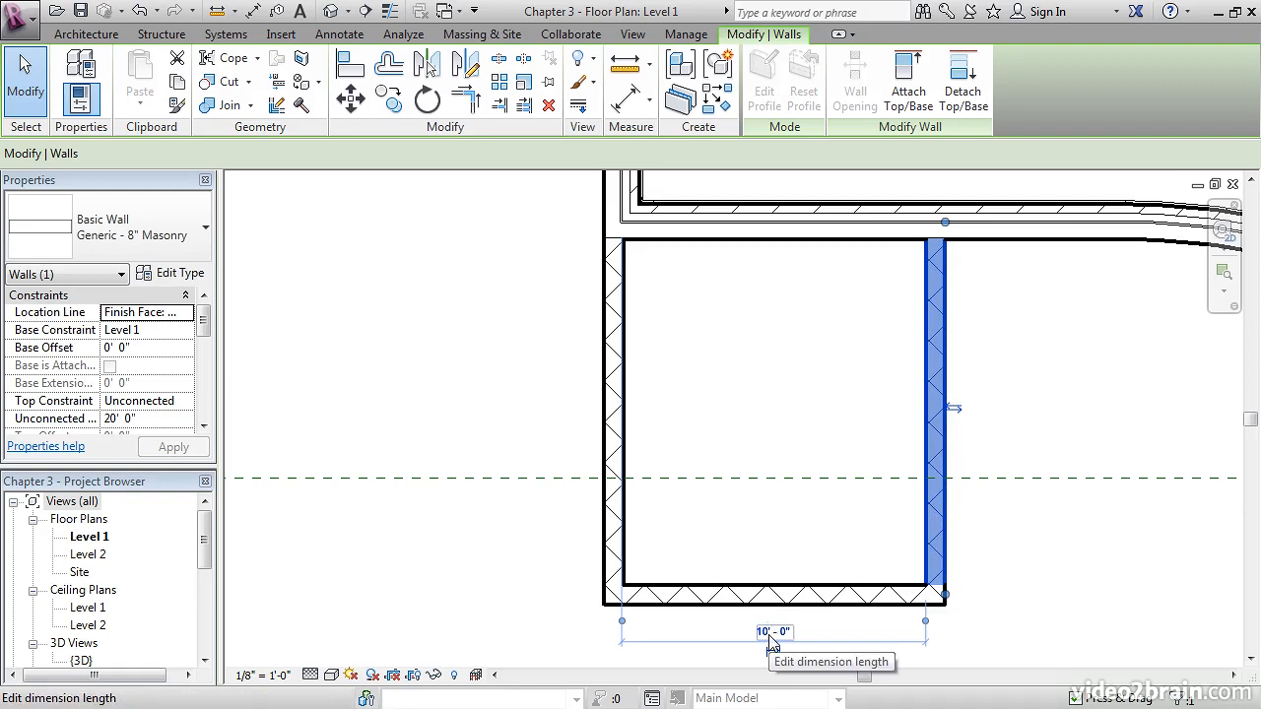
pyautogui.click(1065, 593)
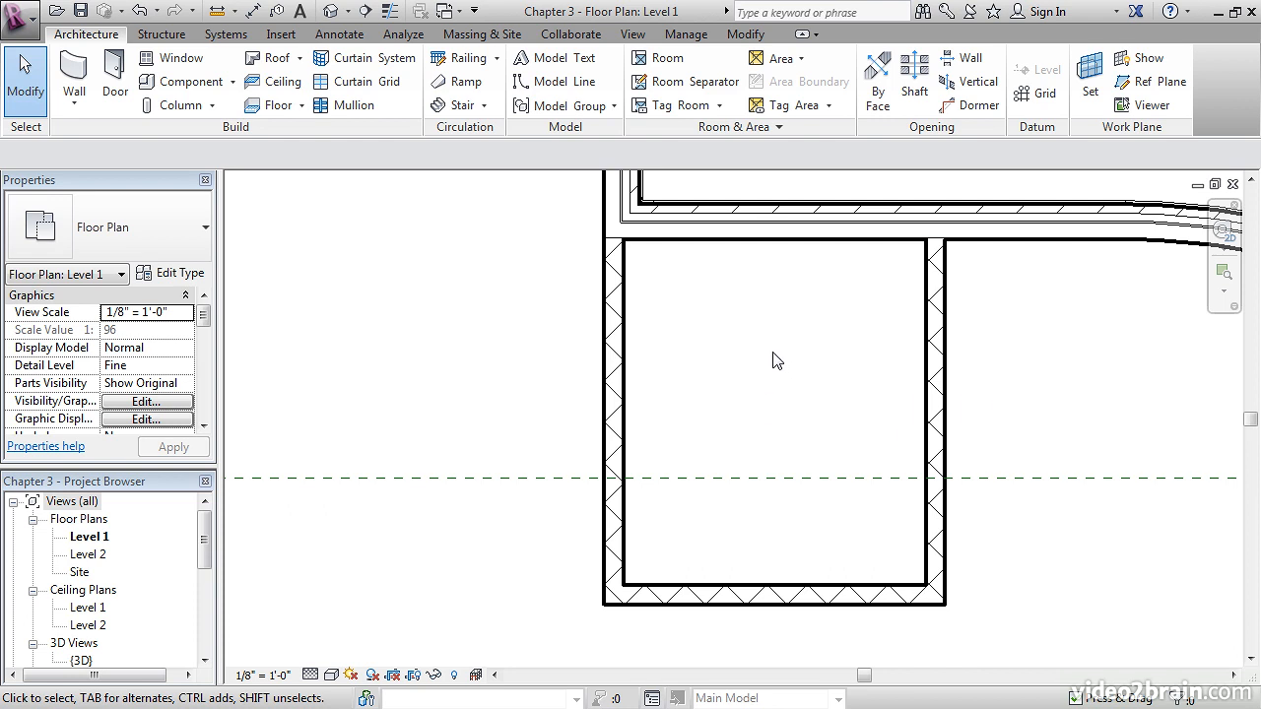
# Step: Set temporary dimensions to measure walls from Faces, keeping Centerlines for doors and windows
pyautogui.click(685, 33)
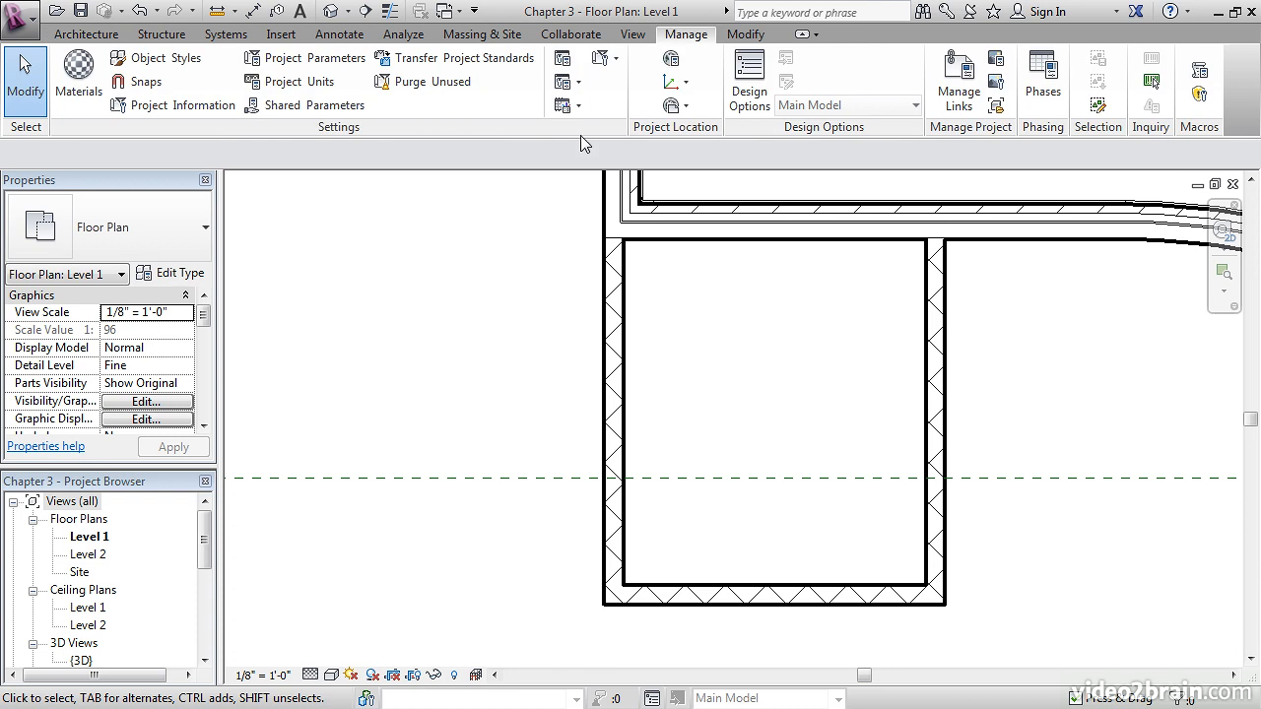
pyautogui.click(616, 60)
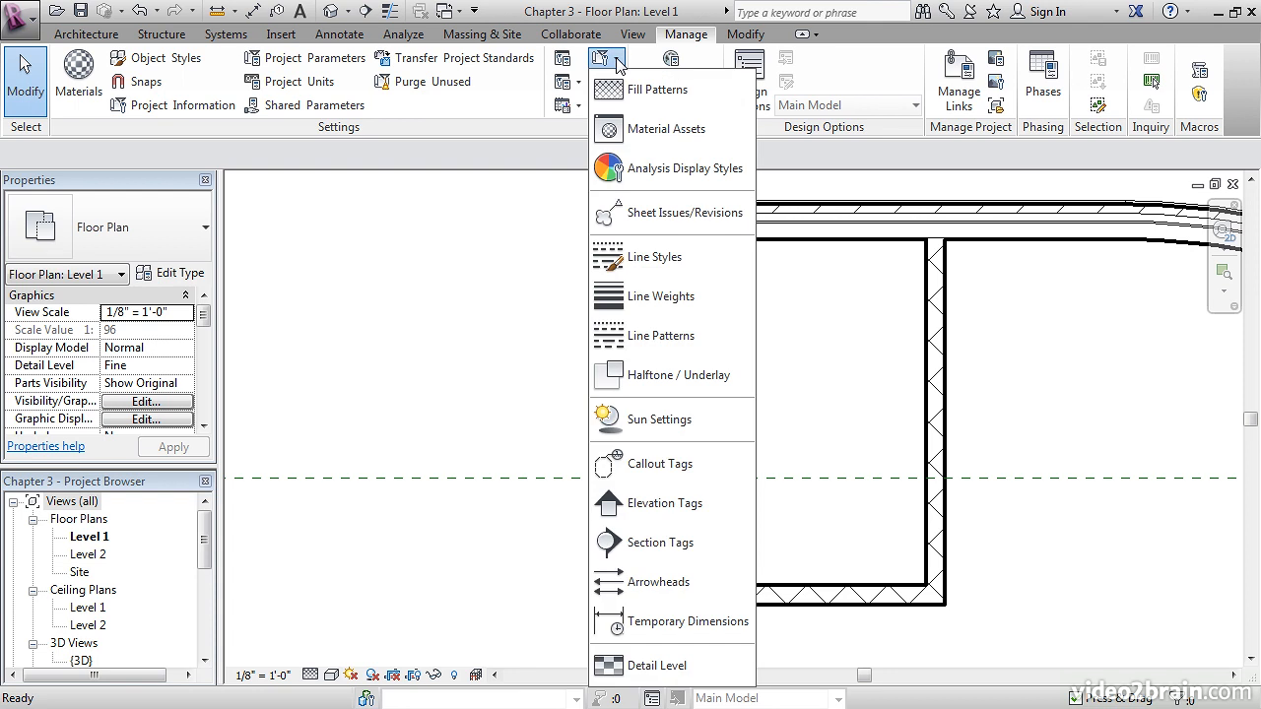
pyautogui.click(679, 630)
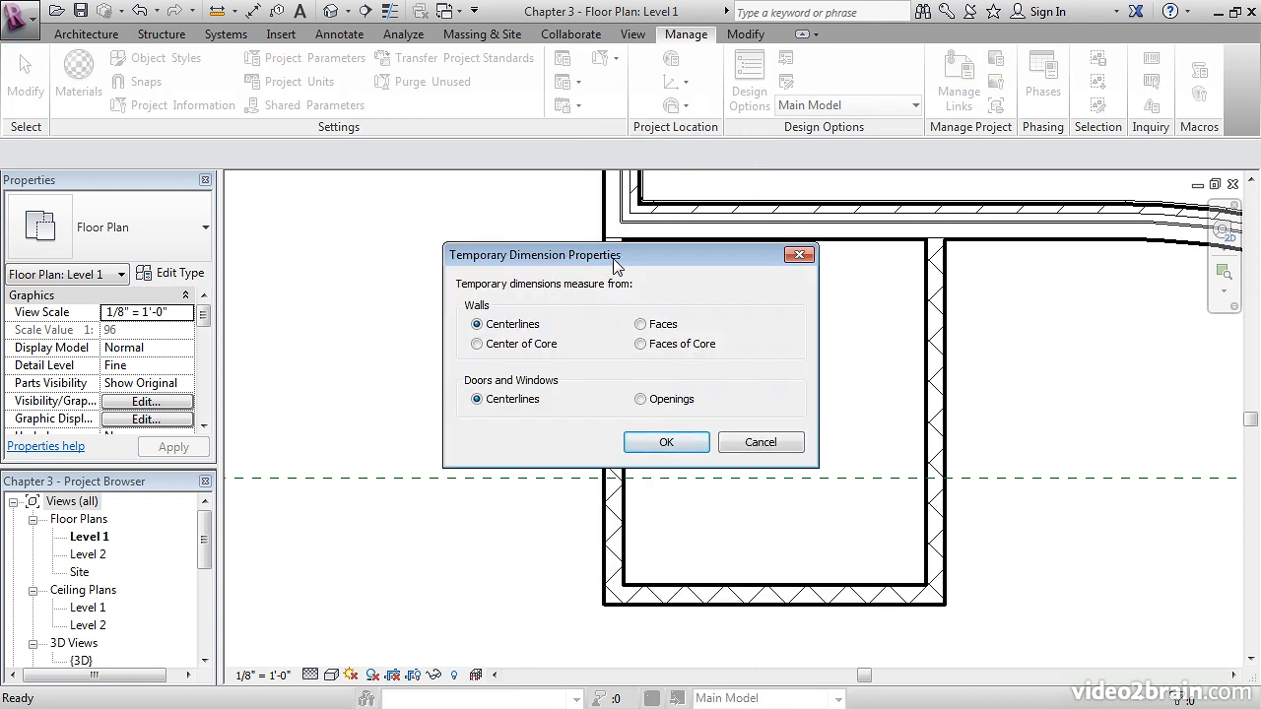
pyautogui.moveTo(622, 262); pyautogui.dragTo(577, 265)
pyautogui.click(595, 328)
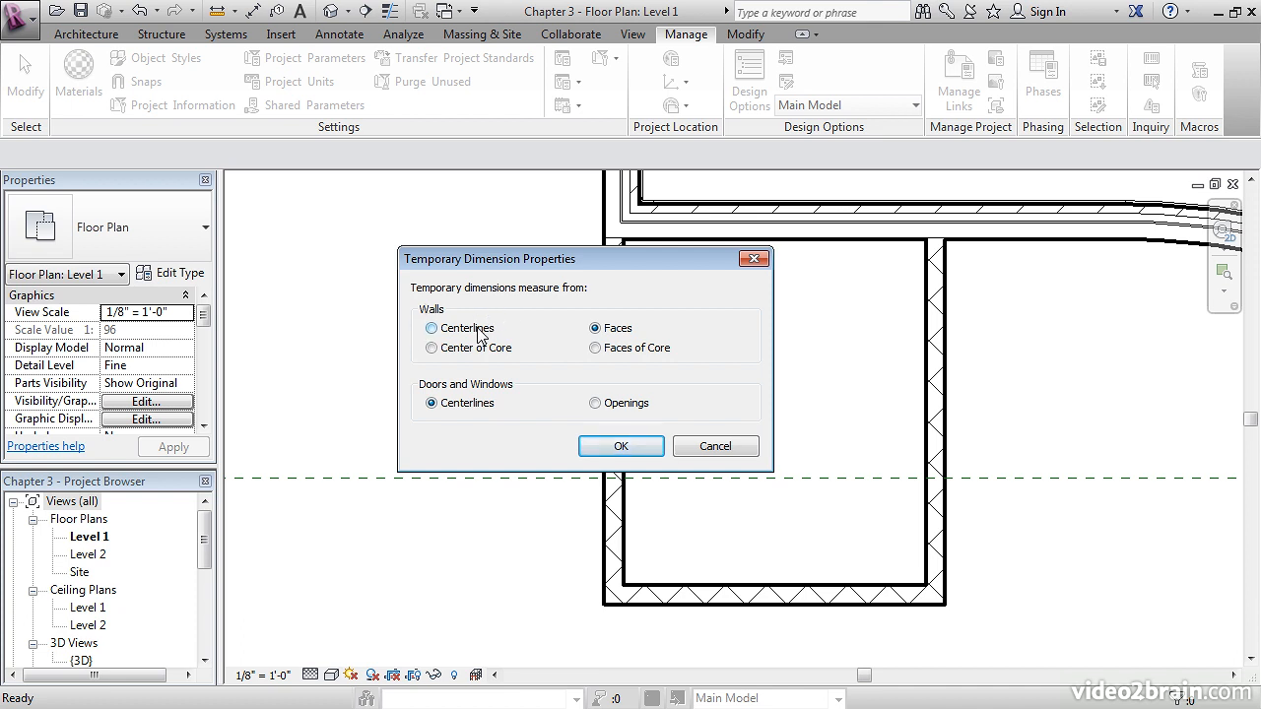
pyautogui.moveTo(532, 264); pyautogui.dragTo(681, 283)
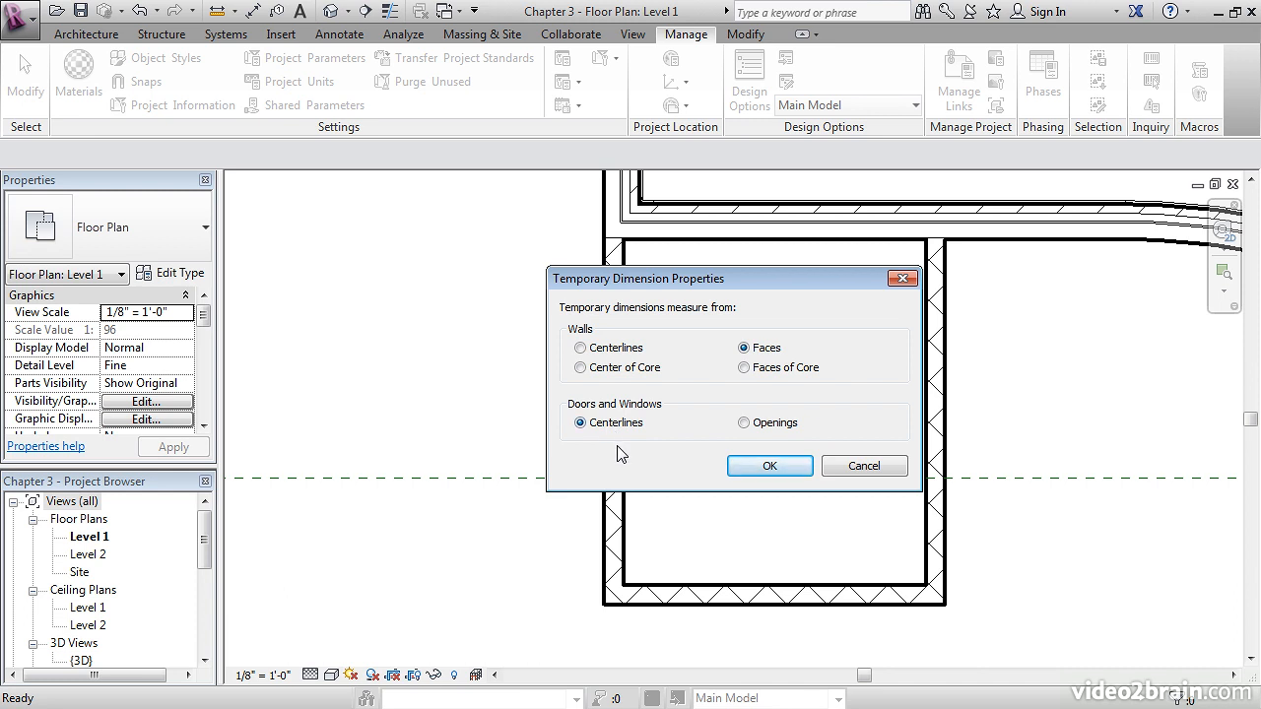
pyautogui.click(764, 464)
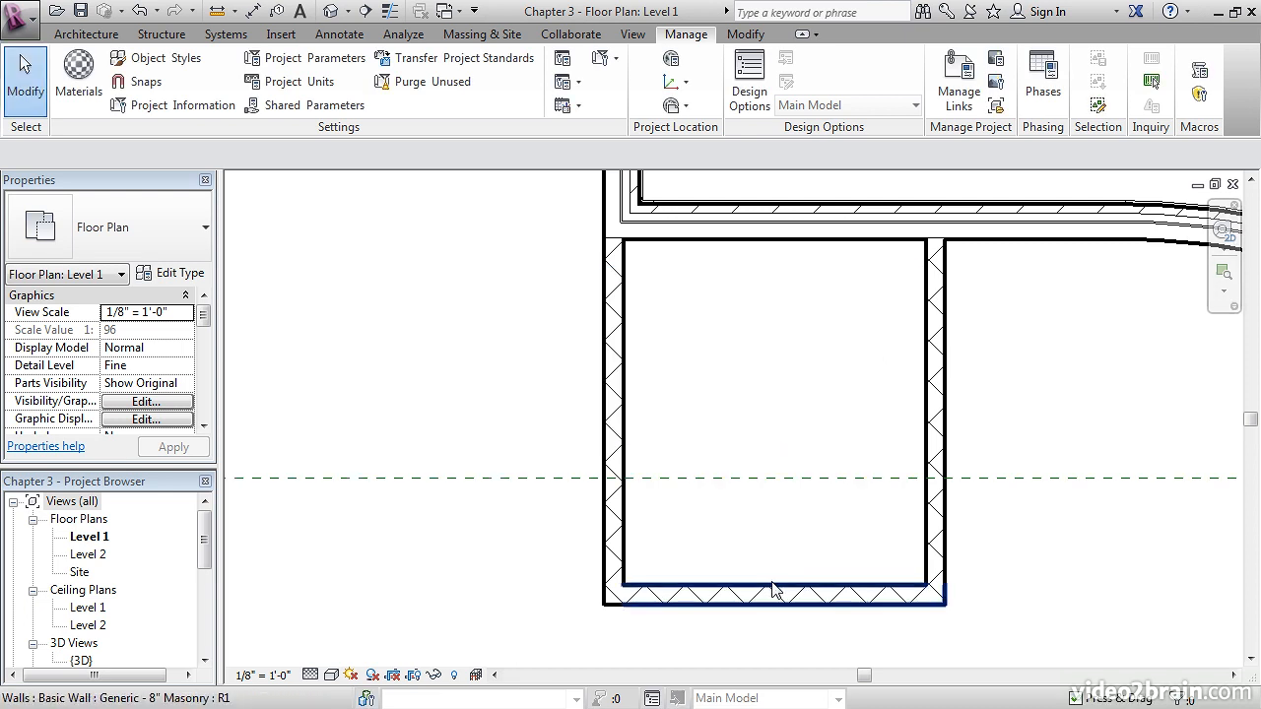
# Step: Set the room's clear inside depth to 12' by moving its bottom horizontal wall
pyautogui.click(713, 595)
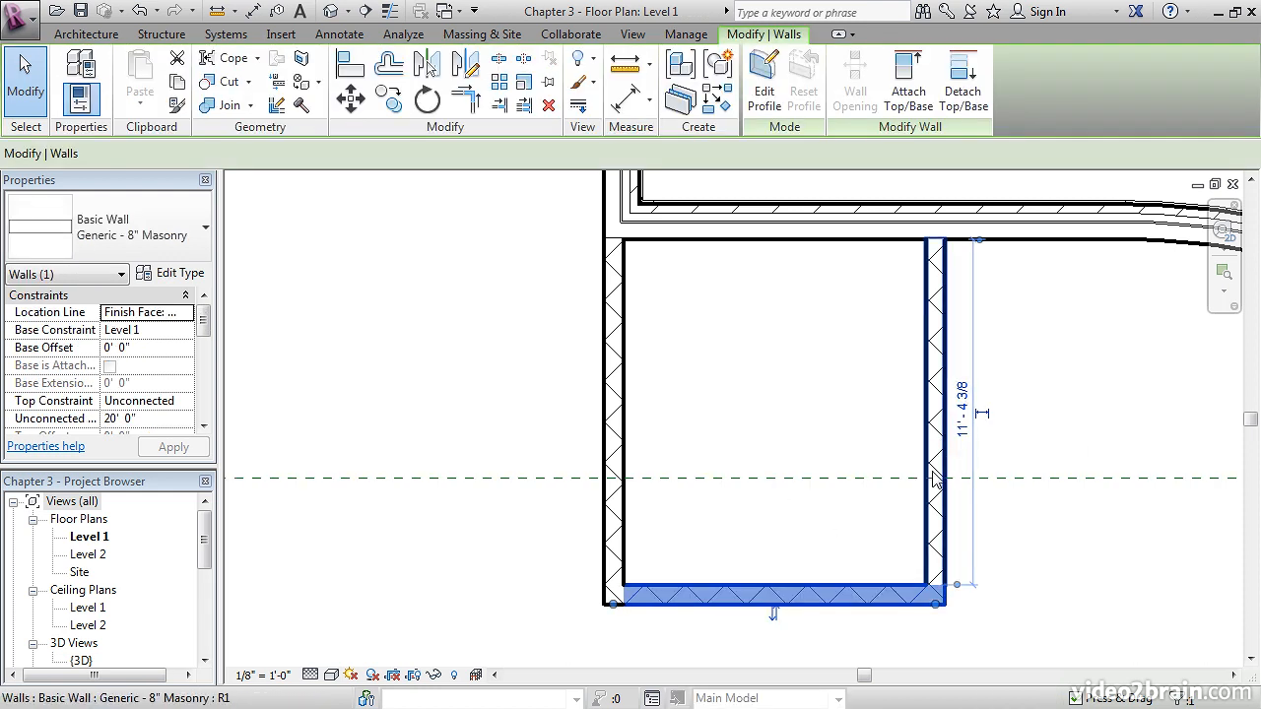
pyautogui.click(965, 414)
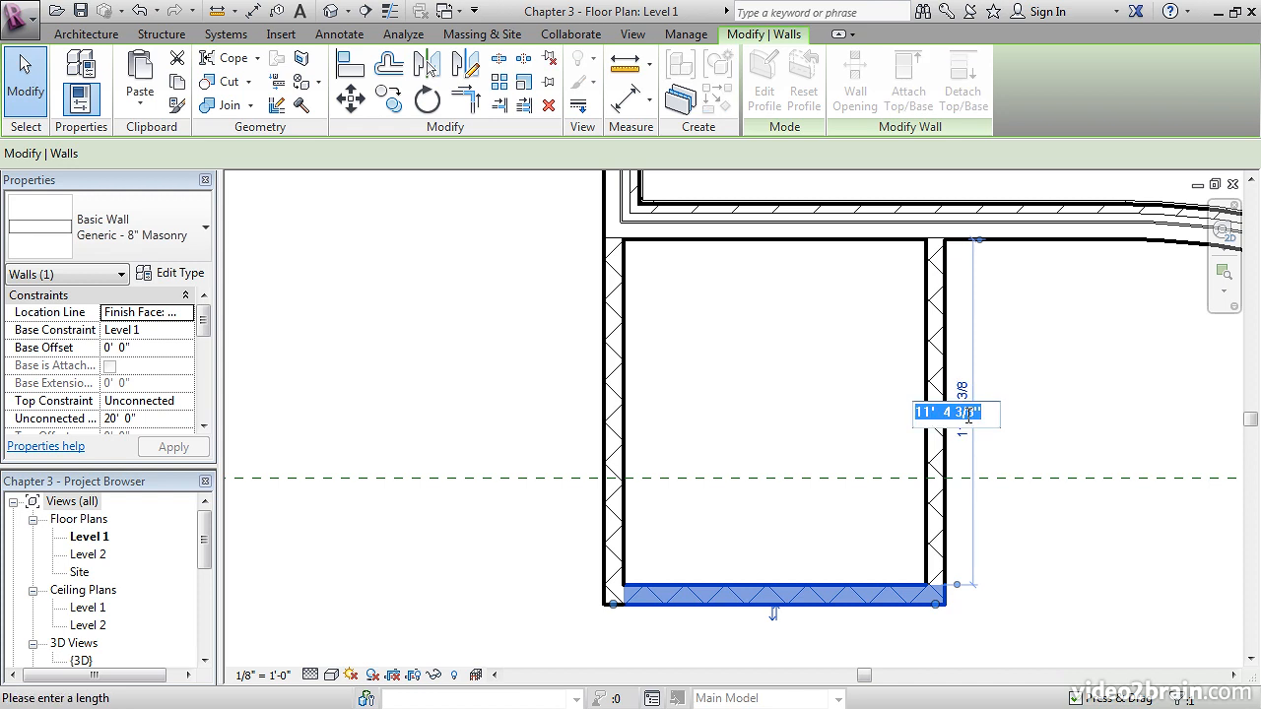
pyautogui.write('12')
pyautogui.press('Return')
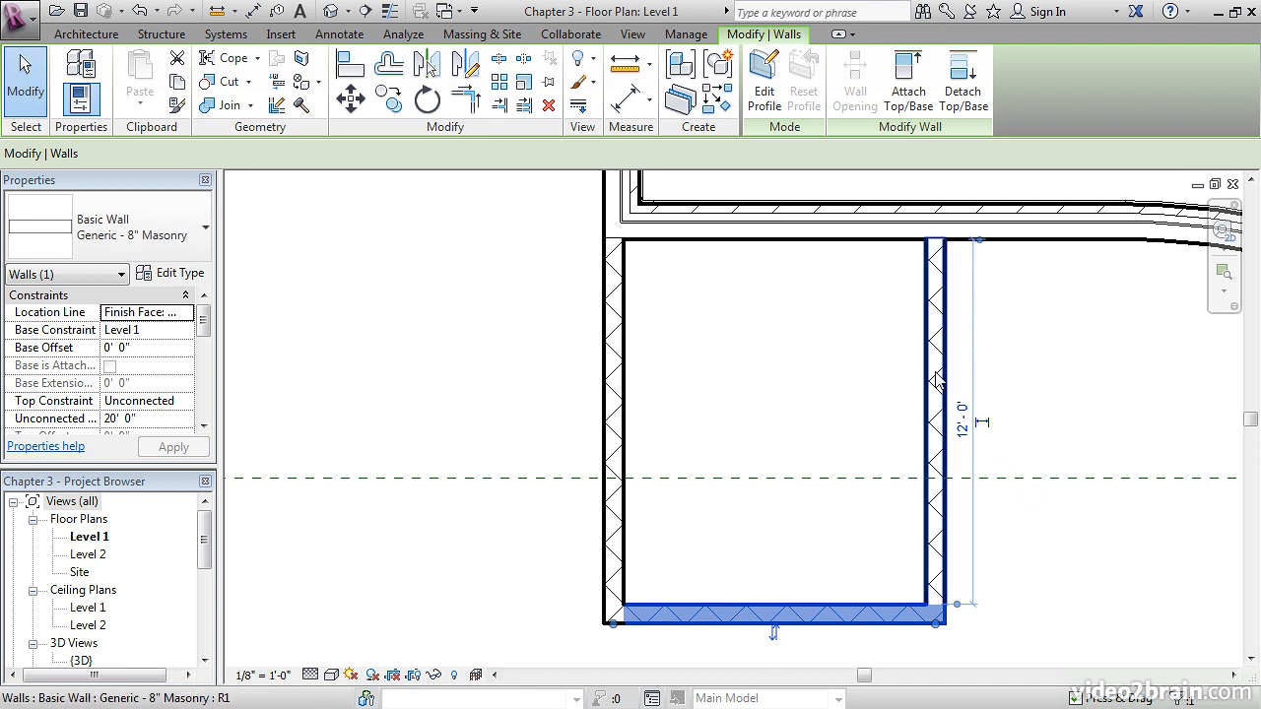
# Step: Make the bottom wall's 12' temporary dimension permanent and place it to the right, clear of the room's right wall
pyautogui.click(983, 424)
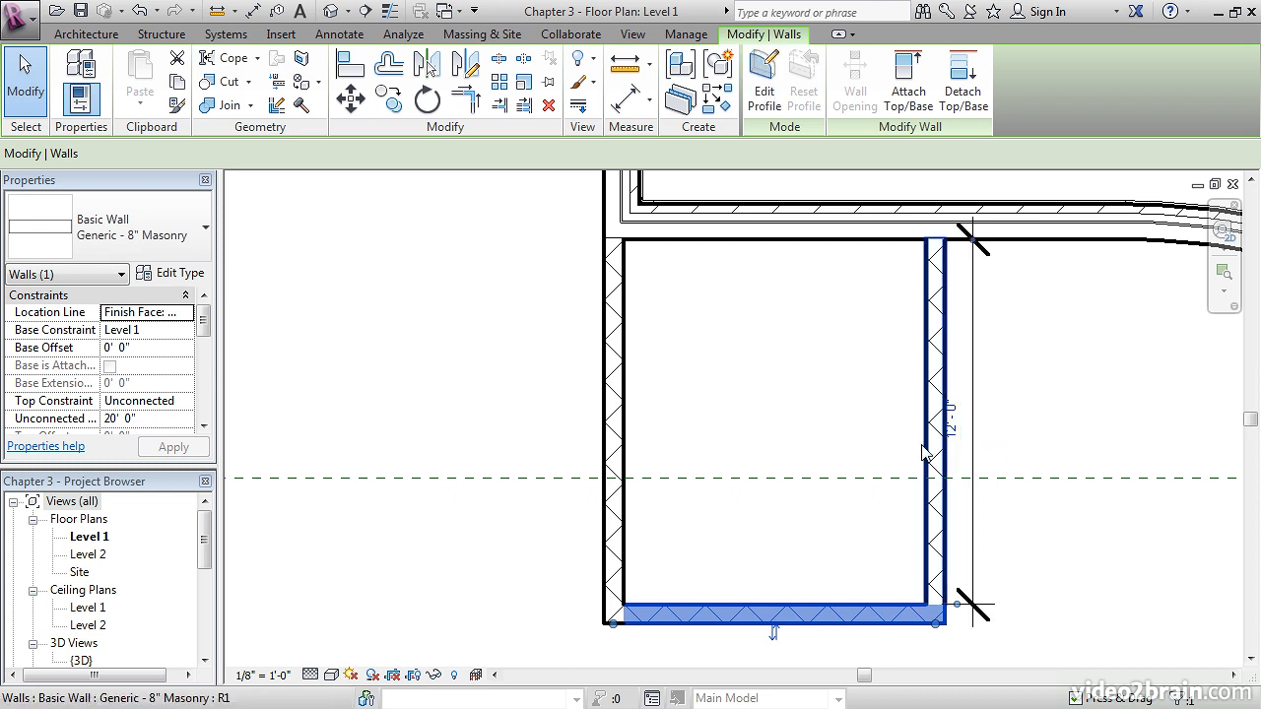
pyautogui.click(1077, 425)
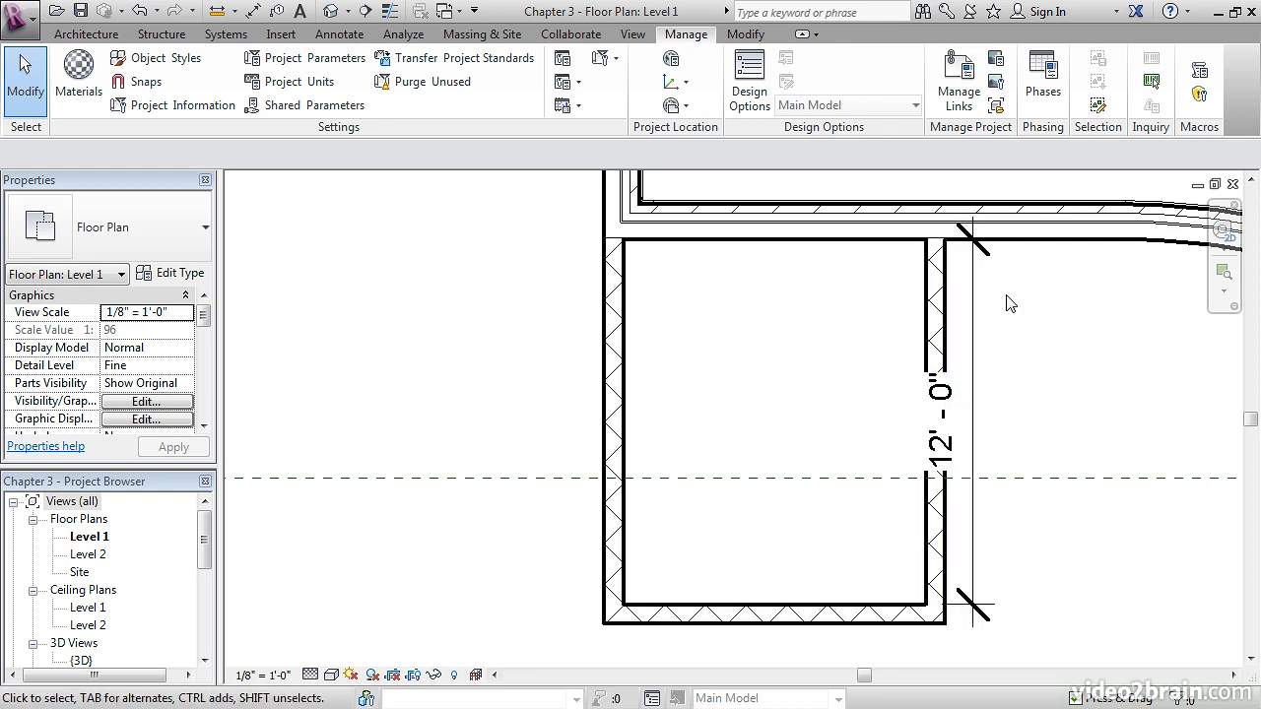
pyautogui.click(975, 305)
pyautogui.moveTo(975, 302); pyautogui.dragTo(1089, 309)
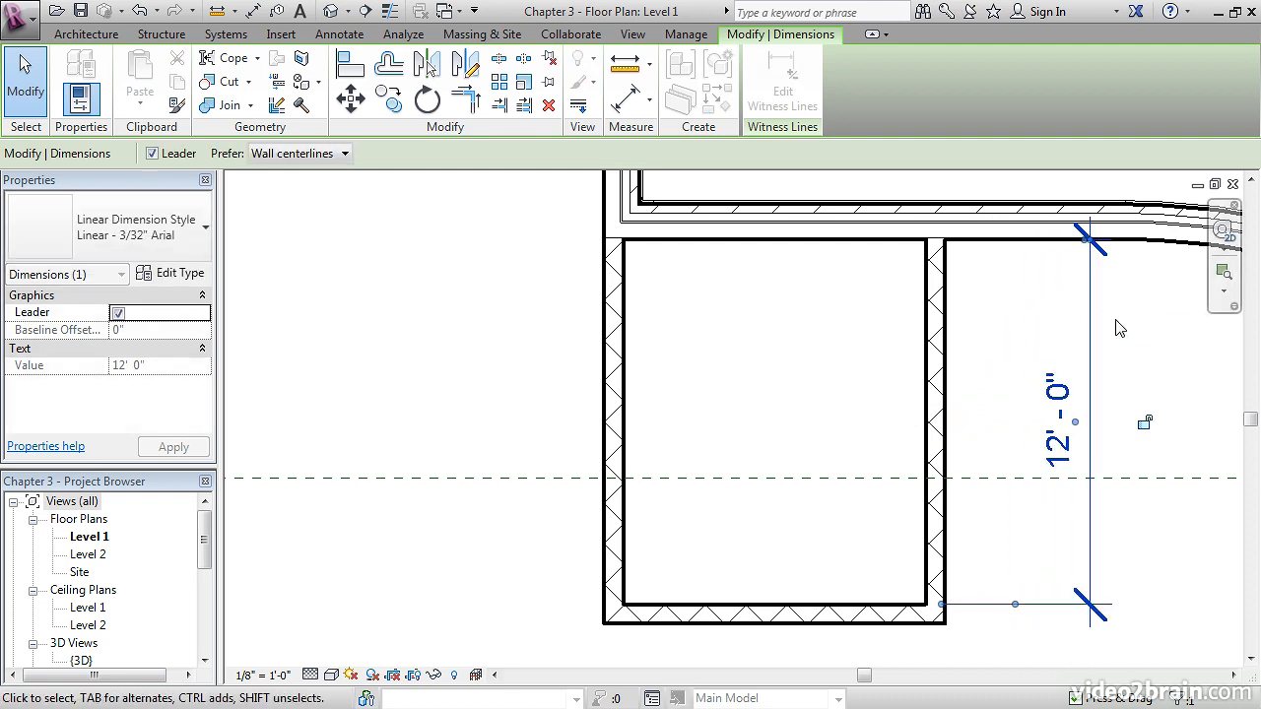
pyautogui.click(1160, 559)
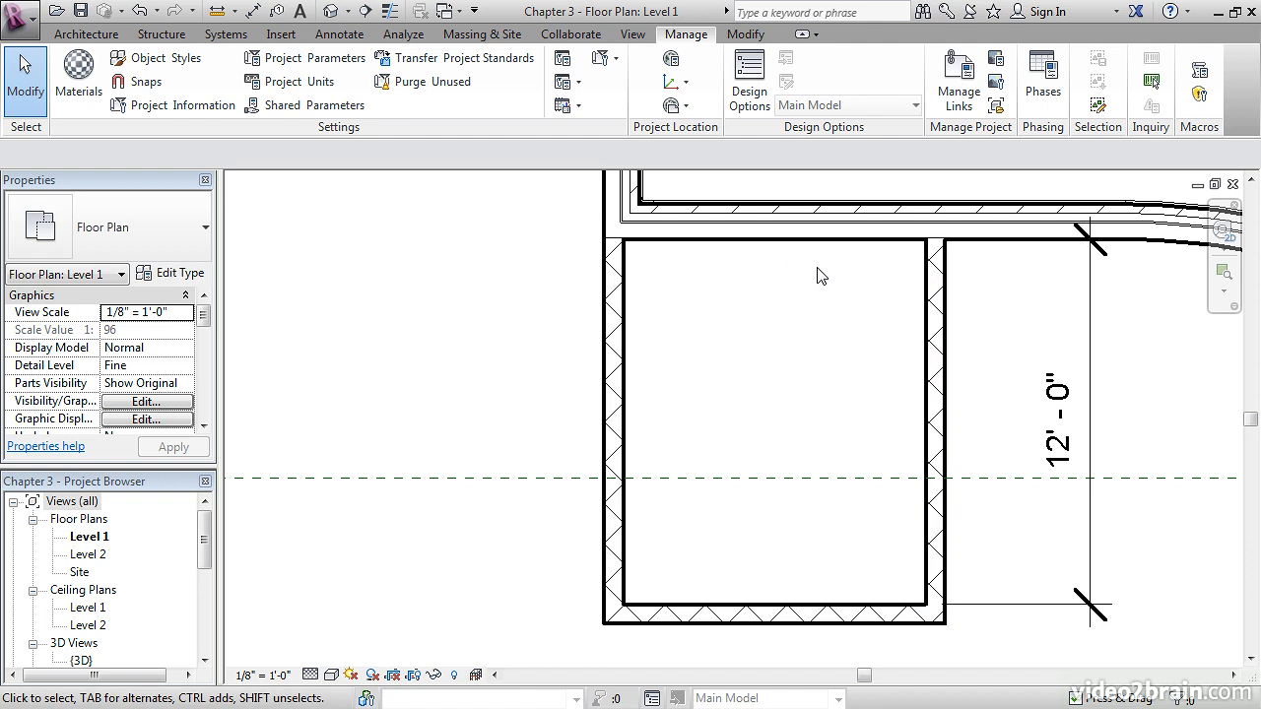
# Step: Create a wall similar to the room's bottom wall by picking that wall's inner face with a 10' offset into the room
pyautogui.click(780, 613)
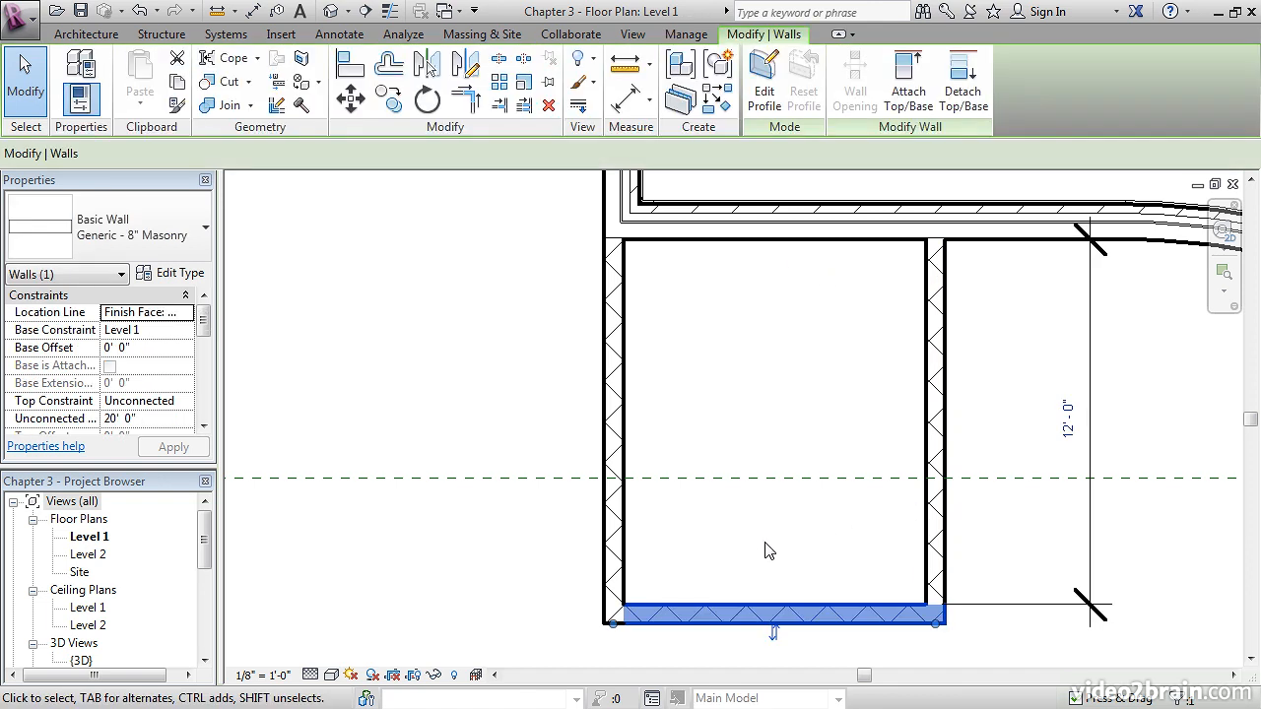
pyautogui.rightClick(731, 607)
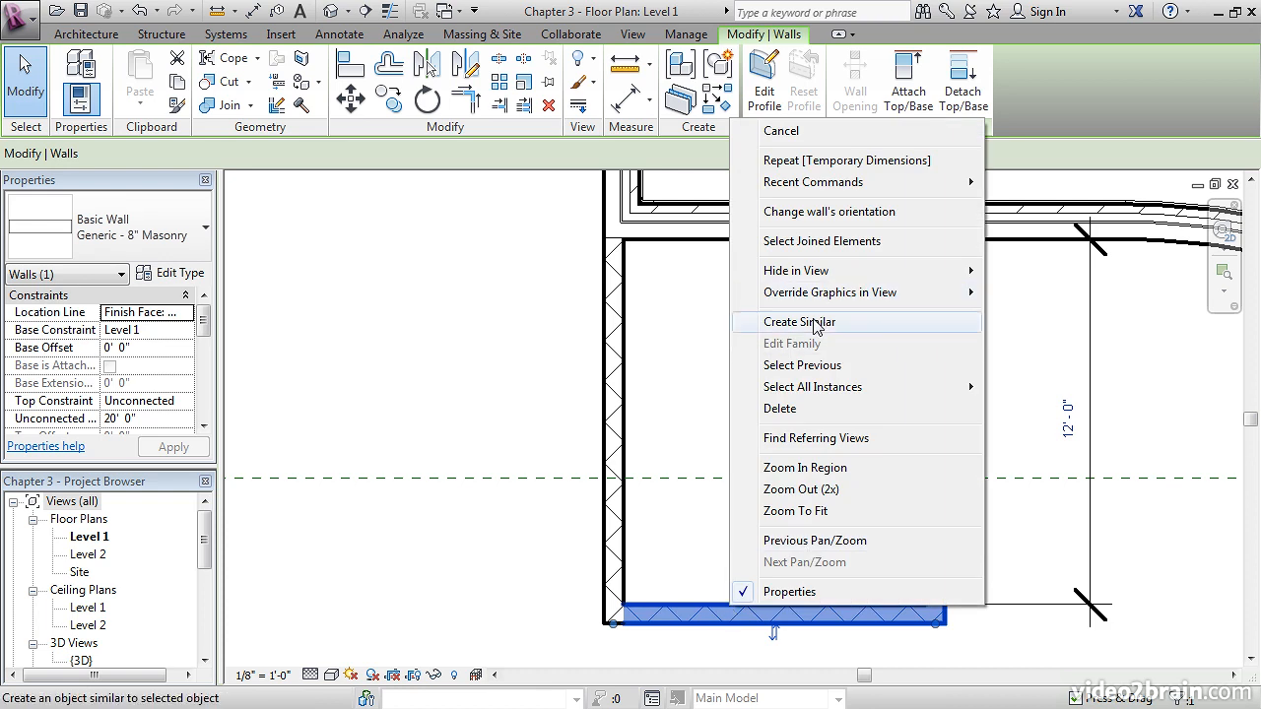
pyautogui.click(828, 319)
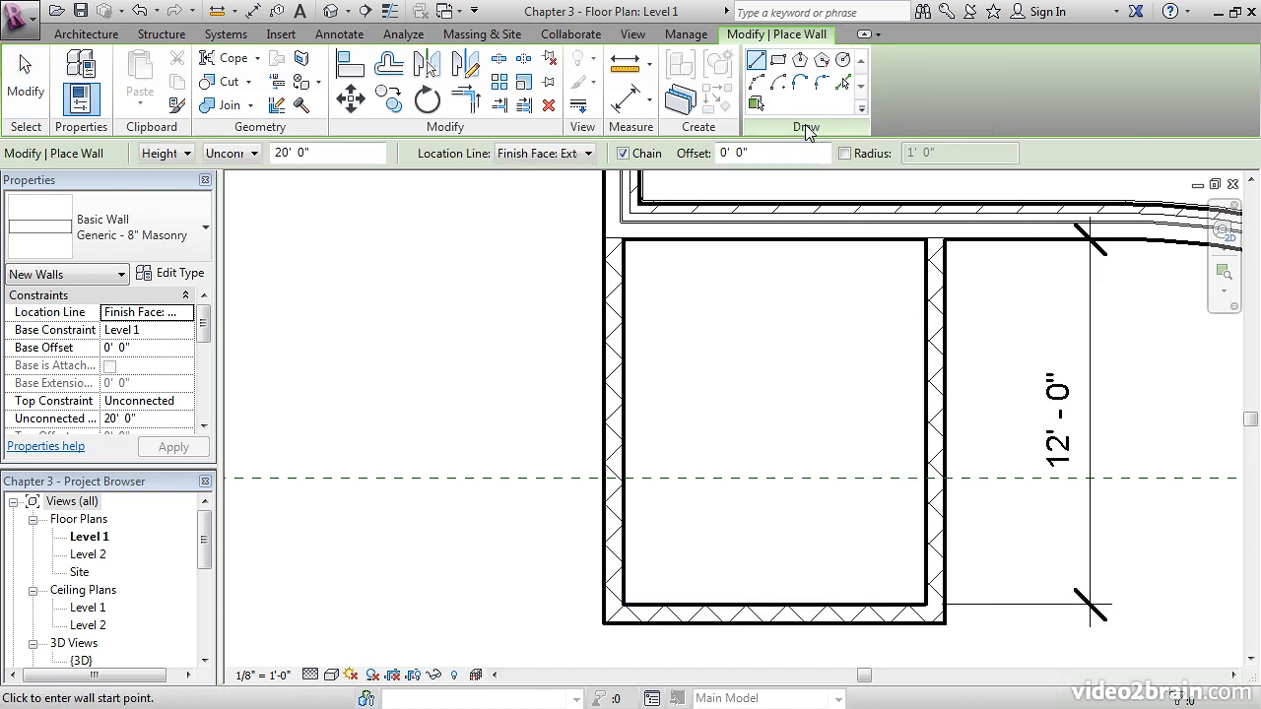
pyautogui.click(844, 85)
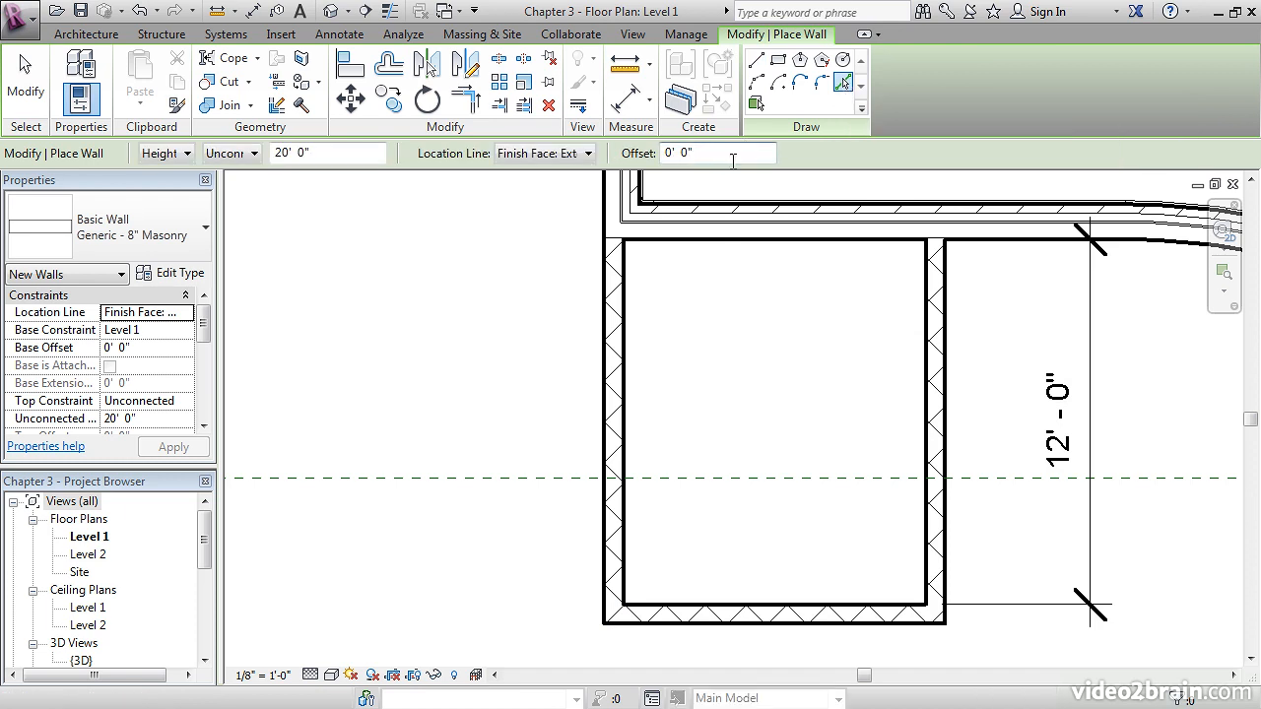
pyautogui.doubleClick(688, 152)
pyautogui.write('10')
pyautogui.moveTo(728, 605); pyautogui.dragTo(744, 522, button='middle')
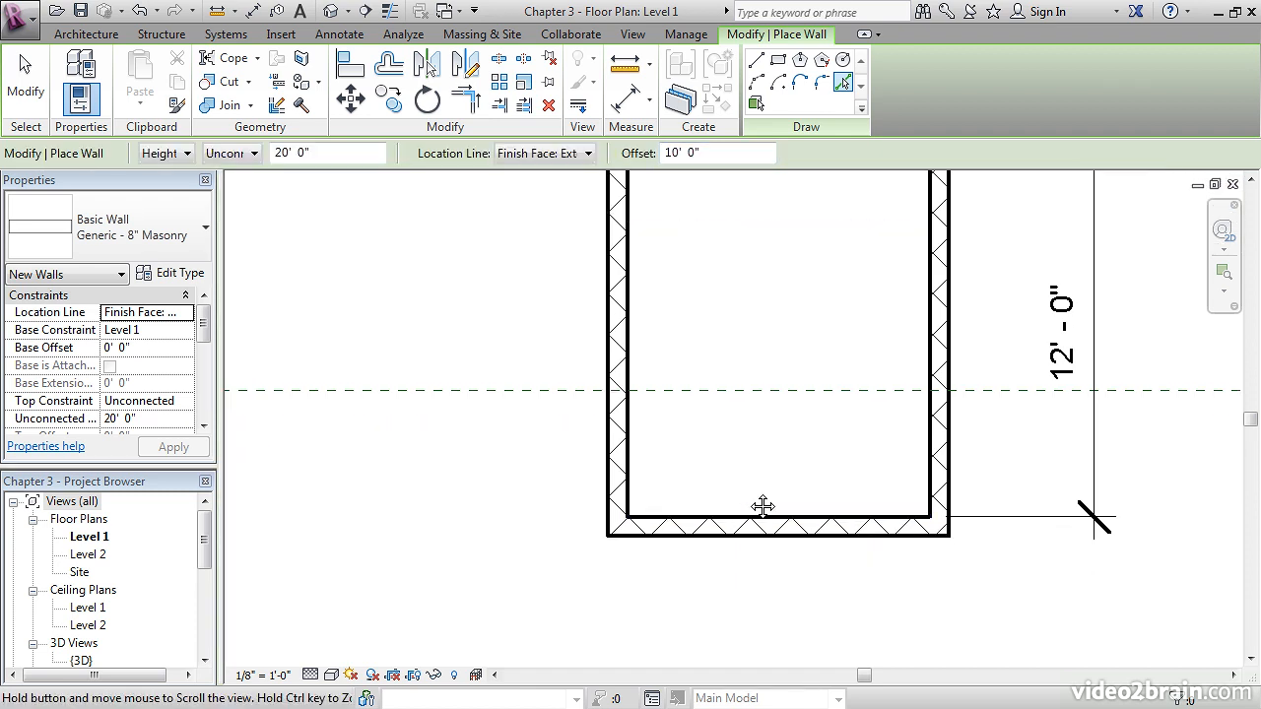
pyautogui.scroll(1, 755, 506)
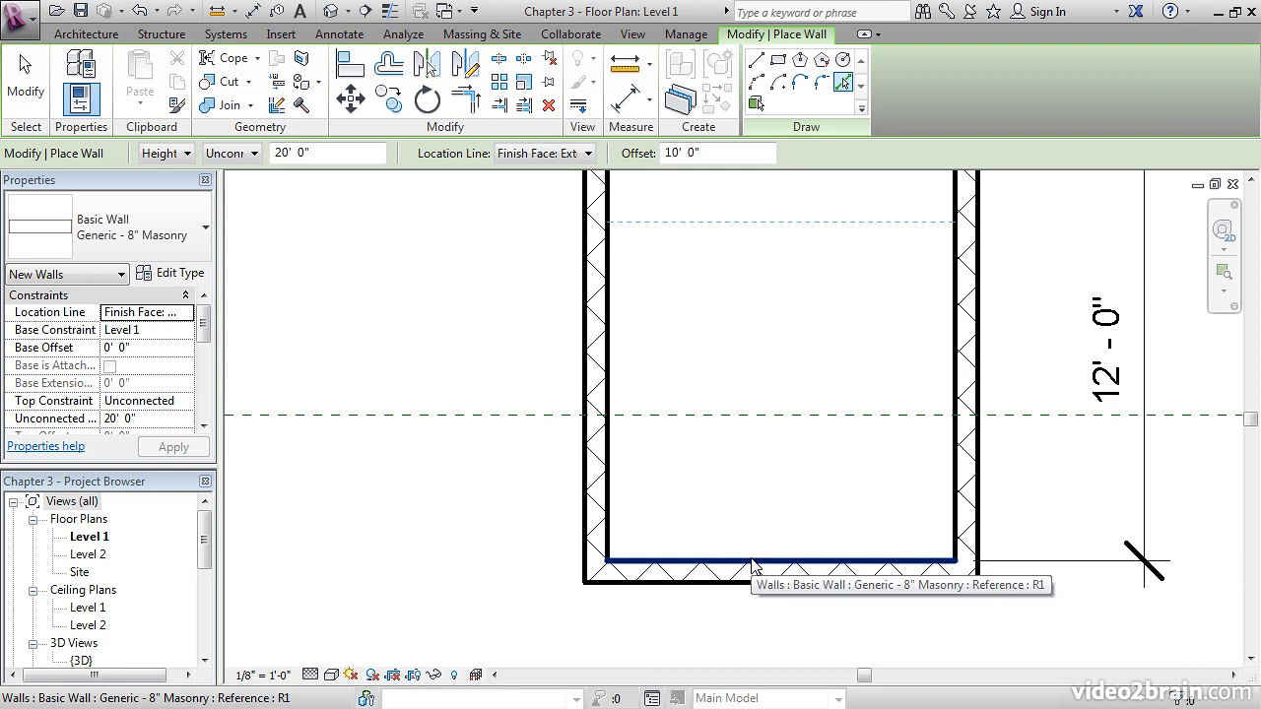
pyautogui.click(754, 567)
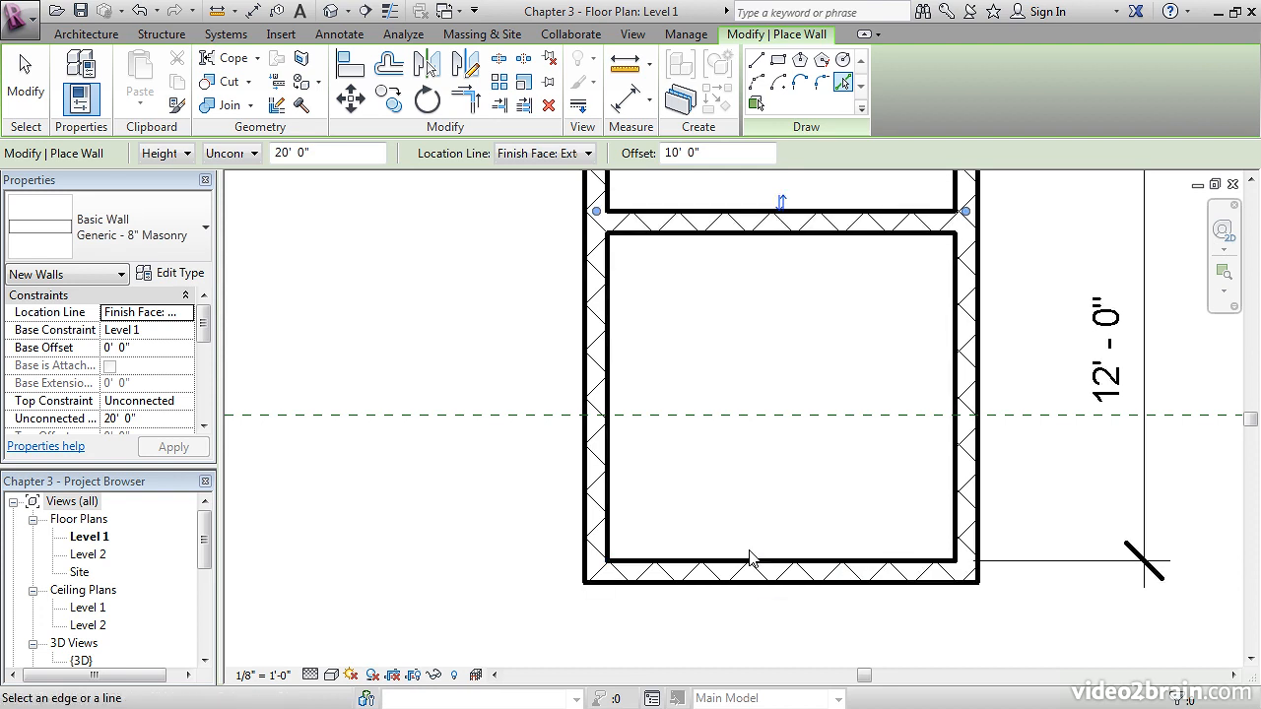
pyautogui.moveTo(785, 414); pyautogui.dragTo(759, 414, button='middle')
pyautogui.press('Escape')
pyautogui.press('Escape')
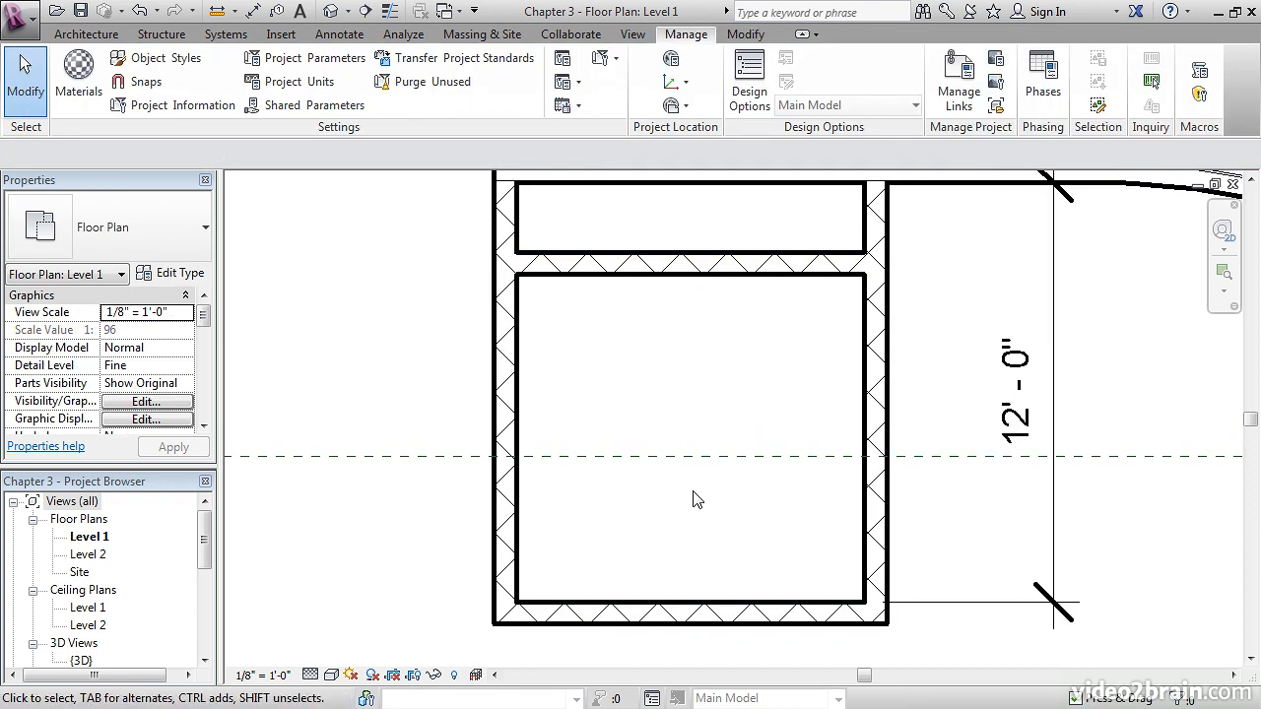
# Step: Set the clear distance between the new cross wall and the room's bottom wall to 10'
pyautogui.click(706, 273)
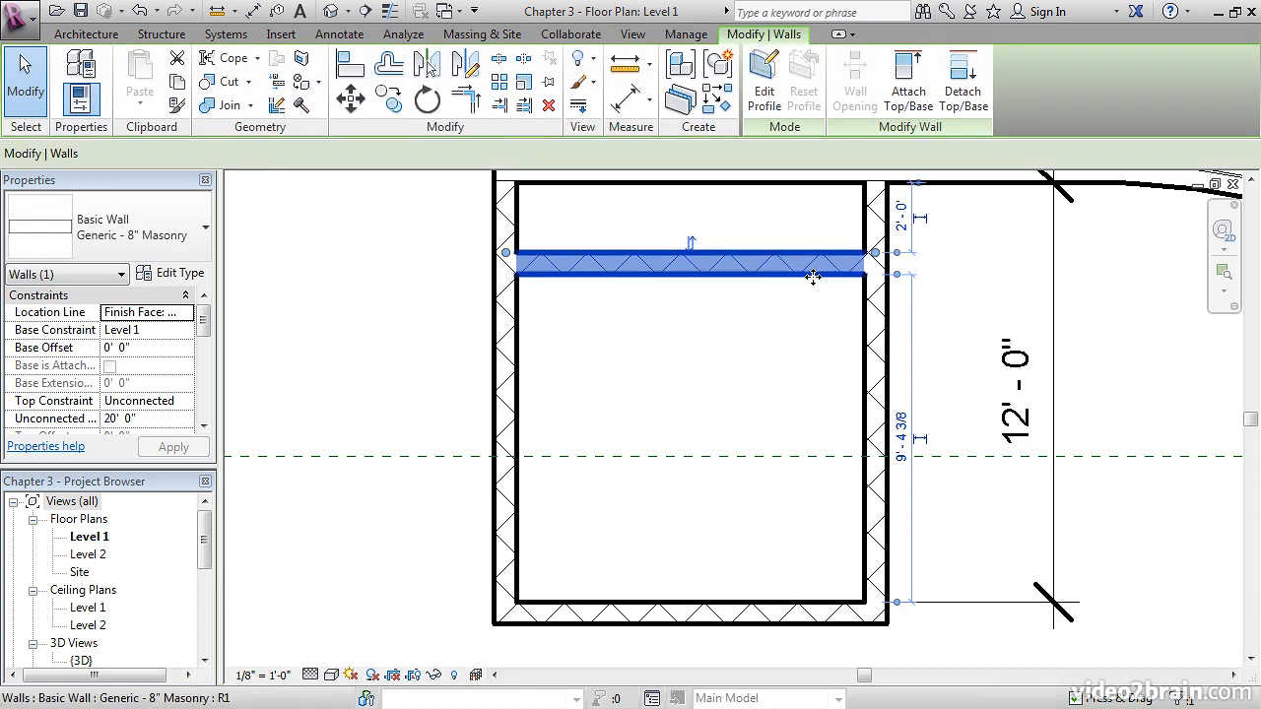
pyautogui.click(901, 452)
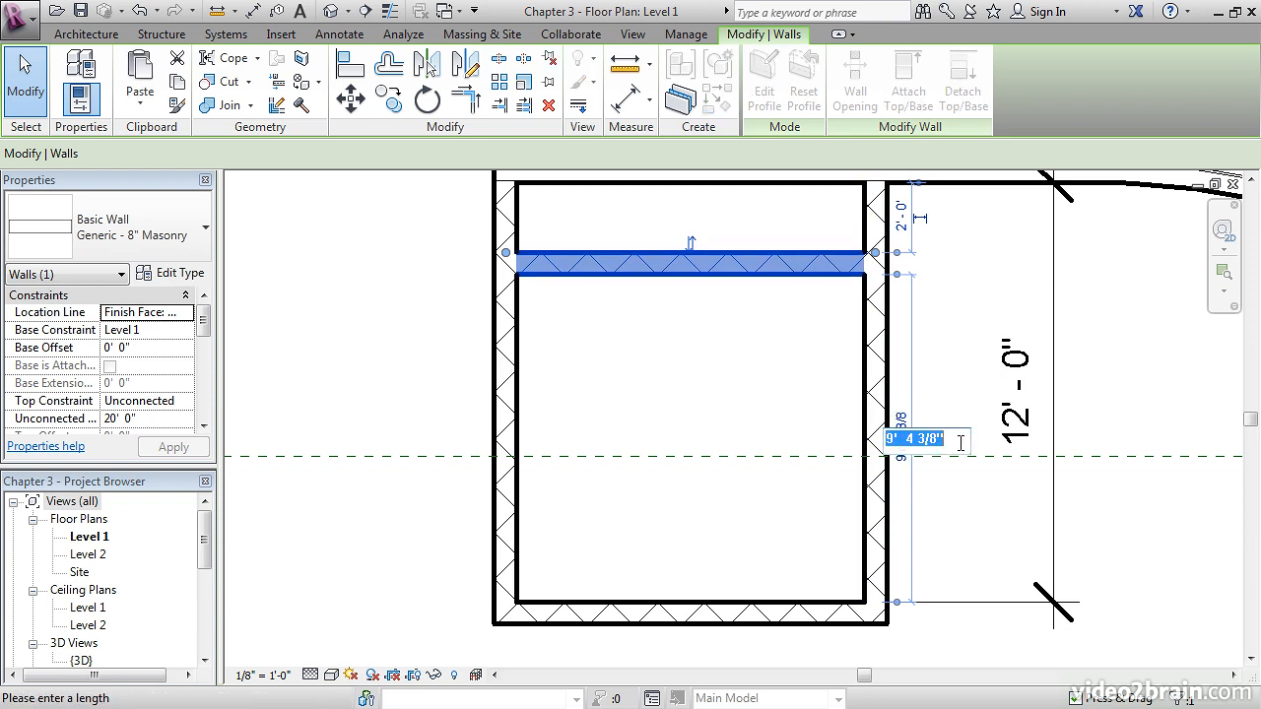
pyautogui.write('10')
pyautogui.press('Return')
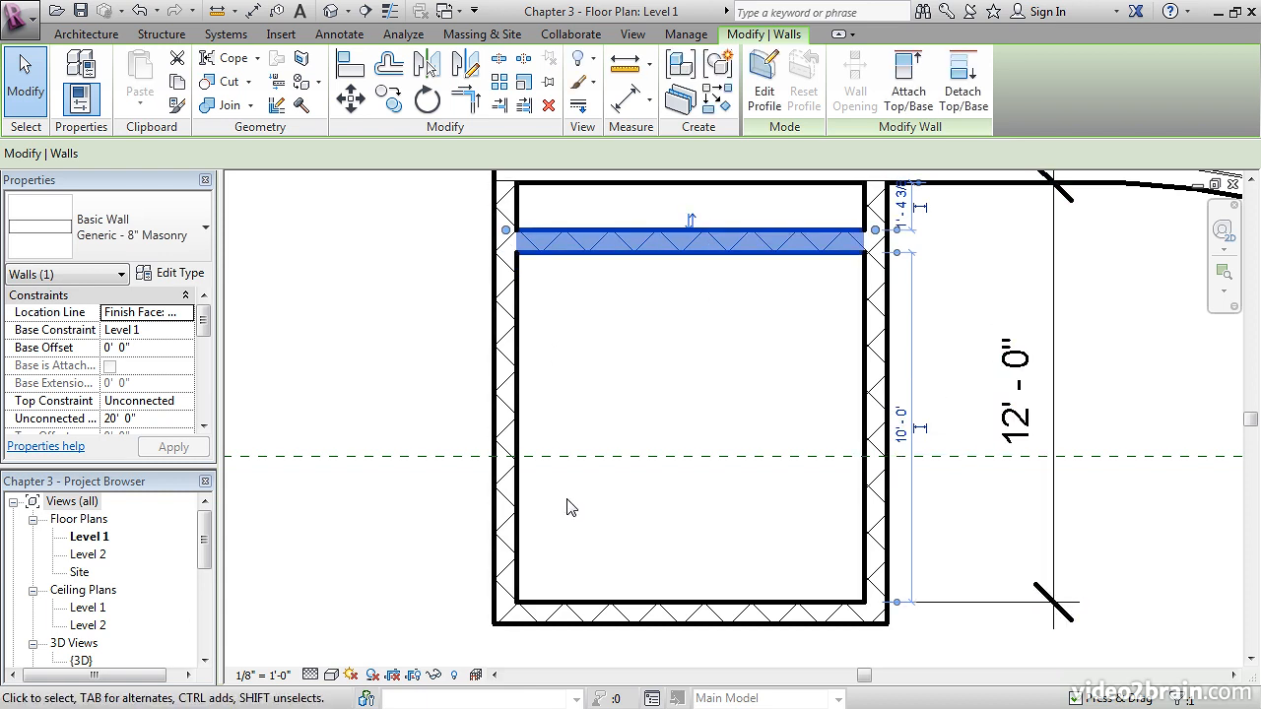
pyautogui.click(952, 306)
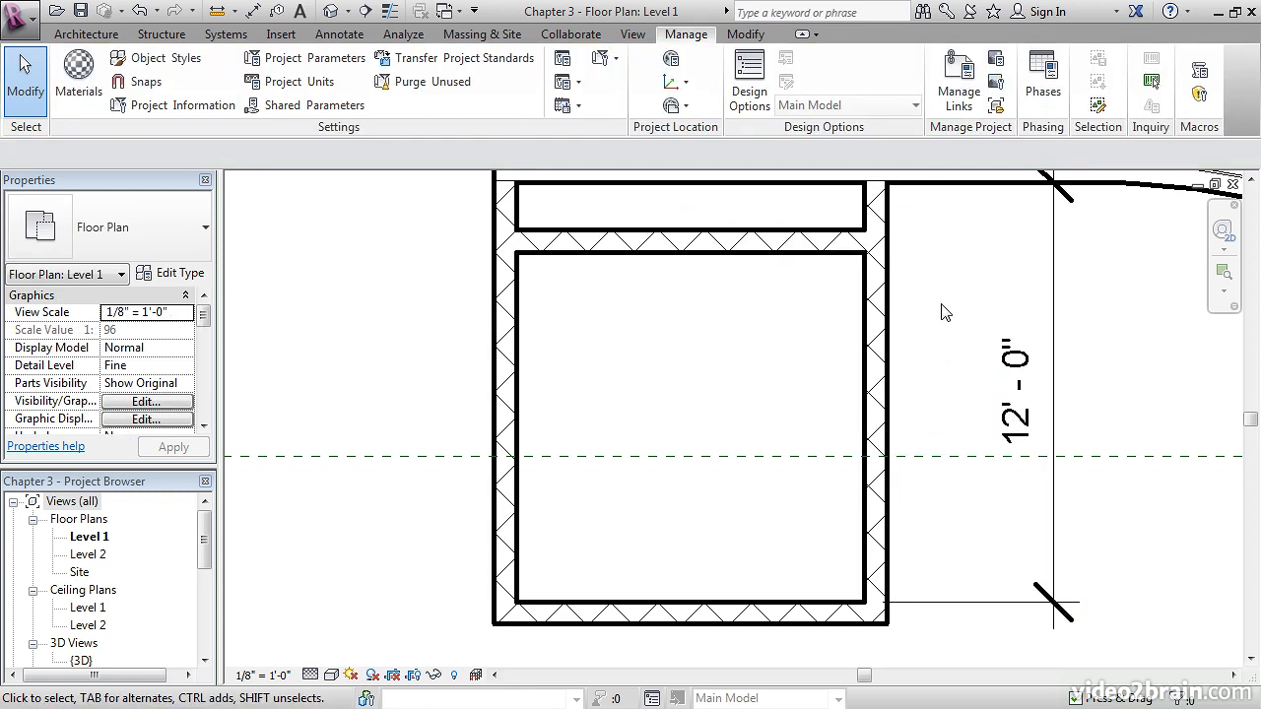
# Step: Mirror a copy of the room's four masonry walls about the middle horizontal reference plane
pyautogui.scroll(-10, 621, 340)
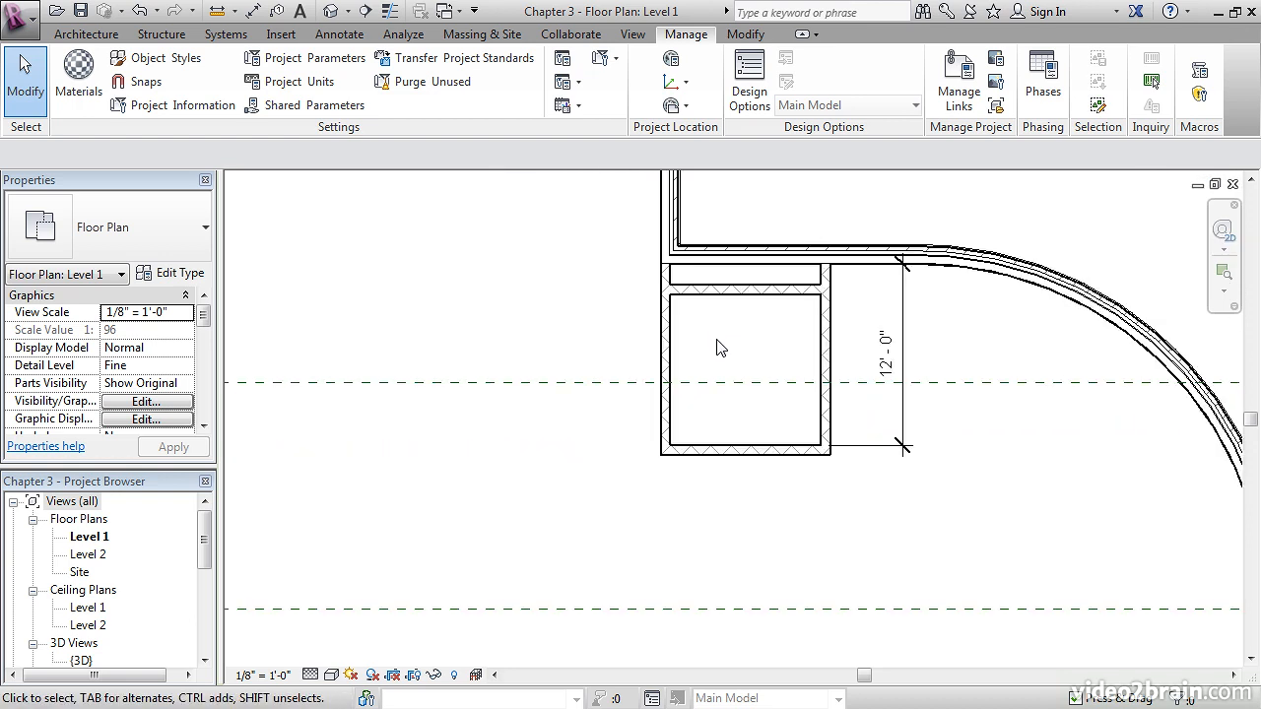
pyautogui.scroll(2, 853, 413)
pyautogui.scroll(-2, 857, 418)
pyautogui.moveTo(861, 449); pyautogui.dragTo(857, 415, button='middle')
pyautogui.scroll(1, 867, 448)
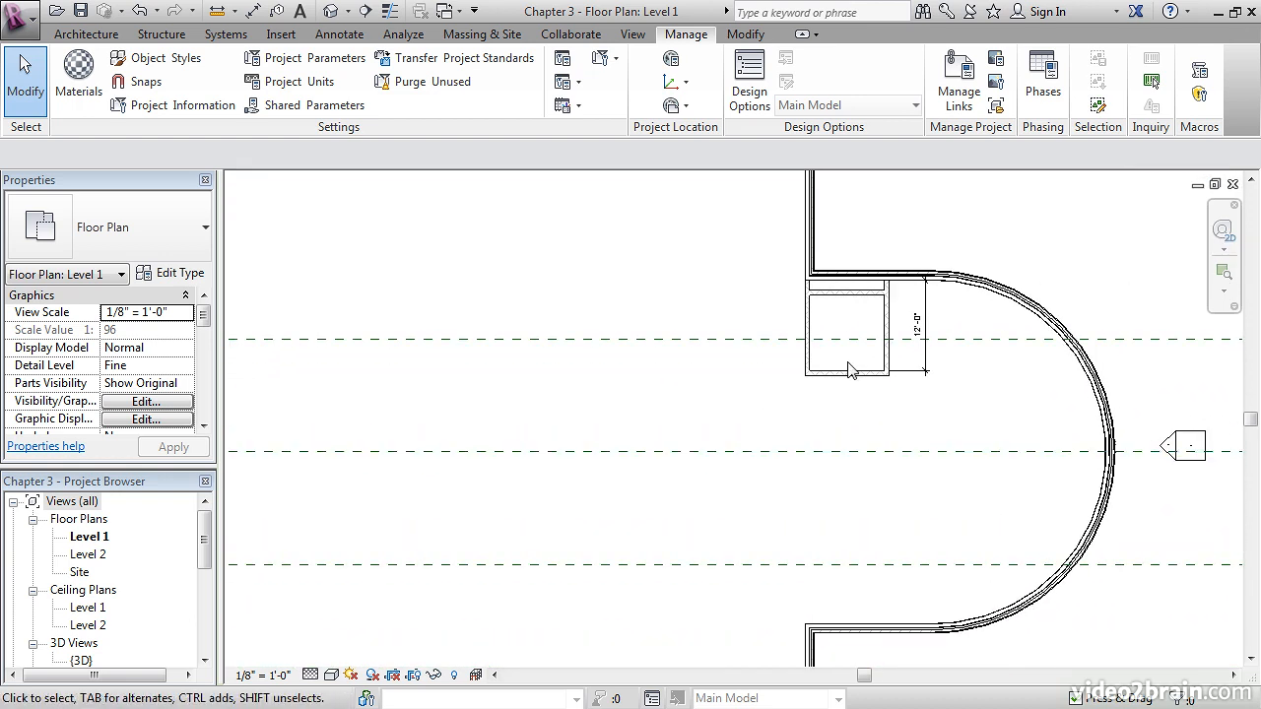
pyautogui.scroll(3, 848, 354)
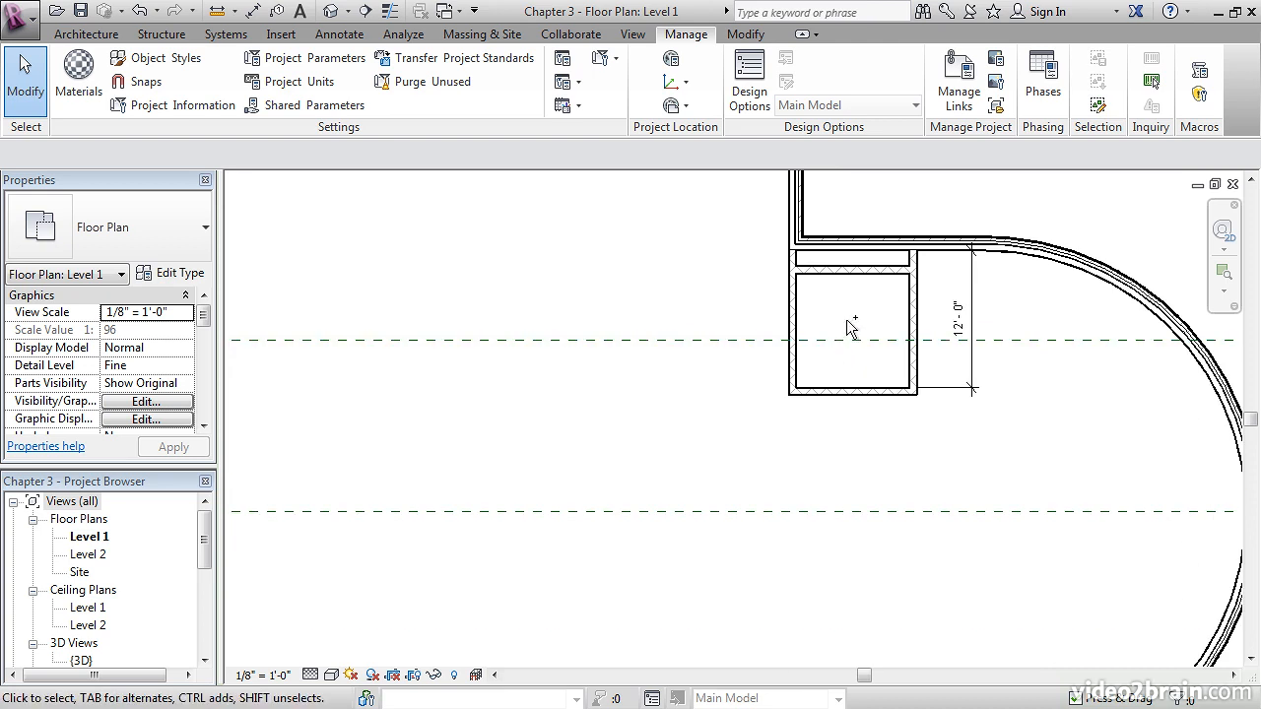
pyautogui.click(840, 269)
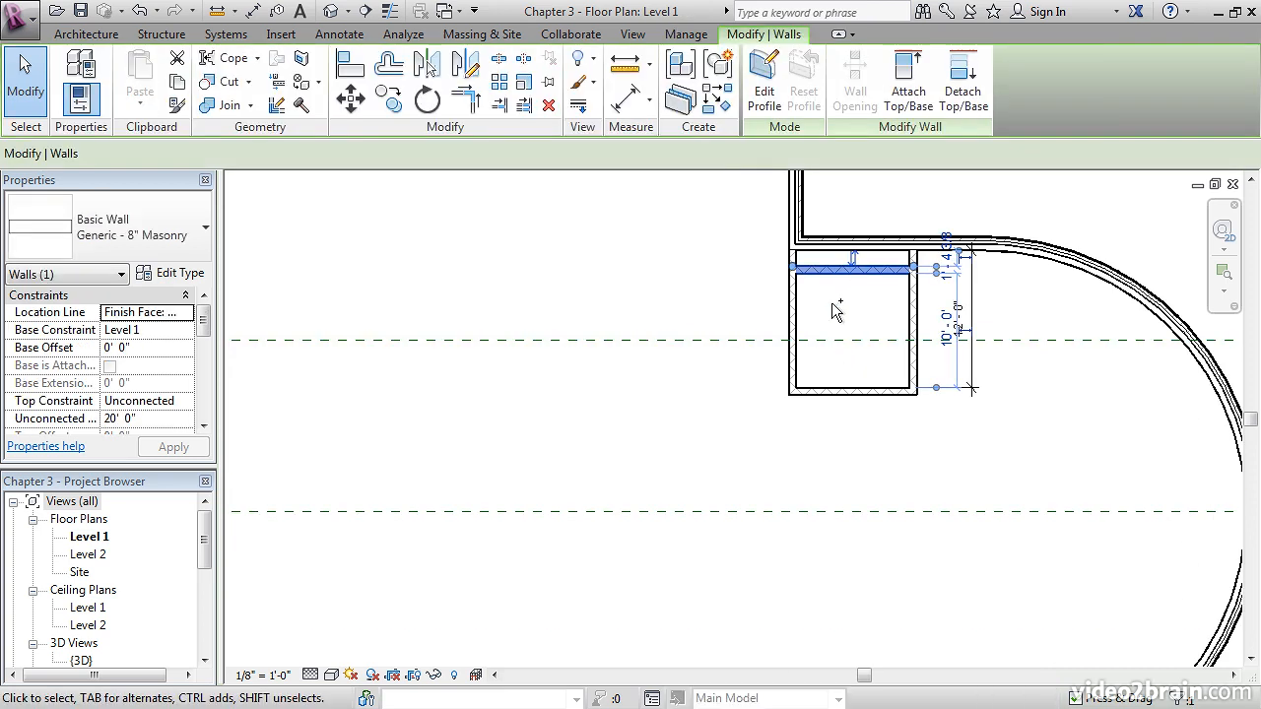
pyautogui.keyDown('ctrl'); pyautogui.click(798, 314); pyautogui.keyUp('ctrl')
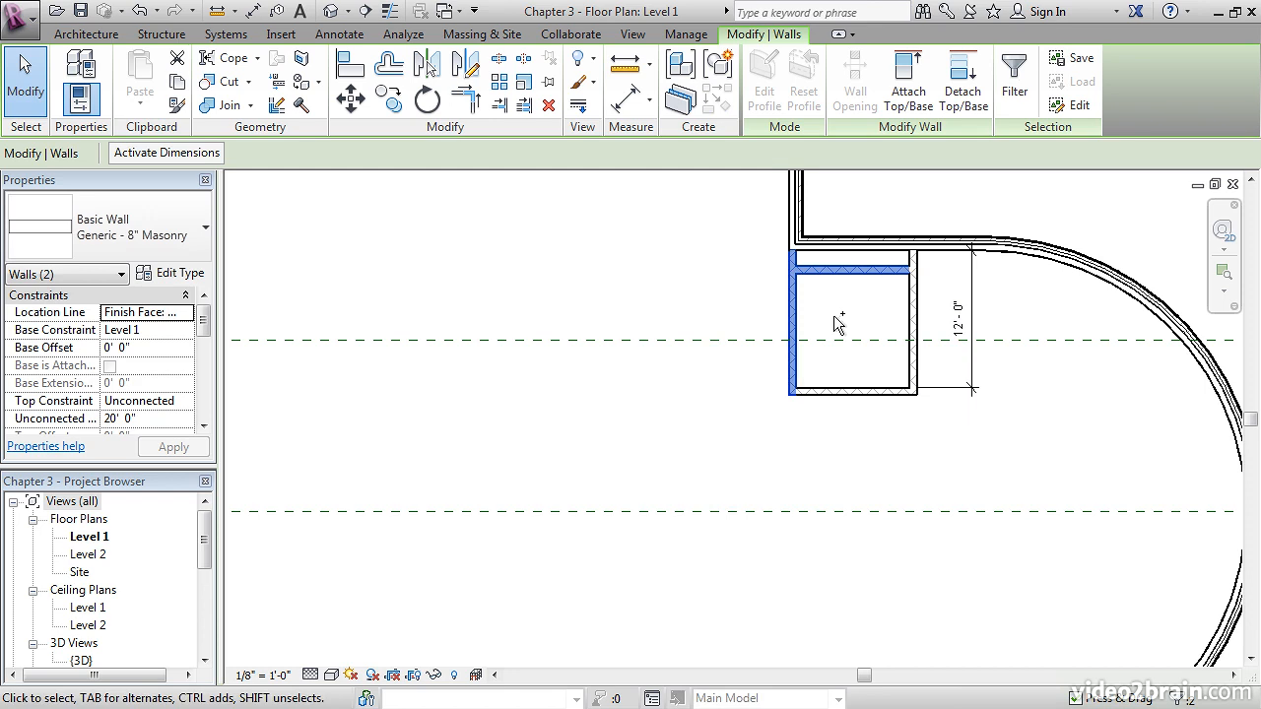
pyautogui.keyDown('ctrl'); pyautogui.click(847, 392); pyautogui.keyUp('ctrl')
pyautogui.keyDown('ctrl'); pyautogui.click(912, 315); pyautogui.keyUp('ctrl')
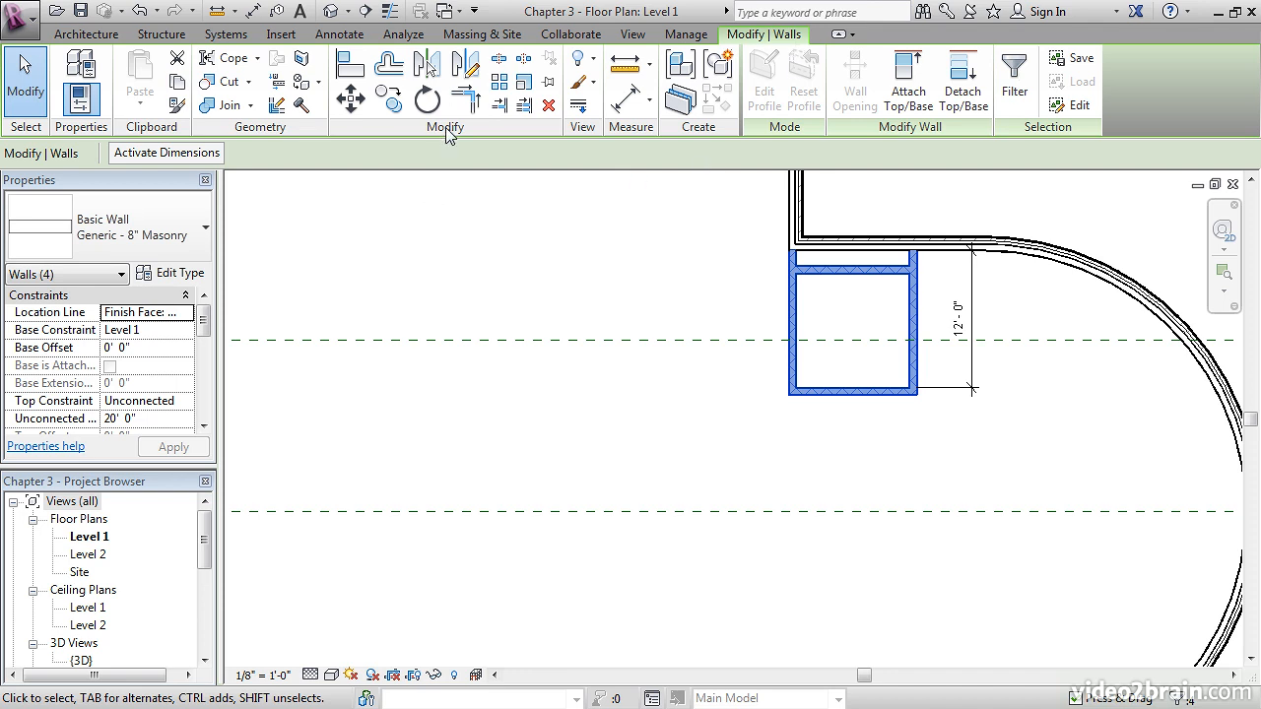
pyautogui.click(430, 74)
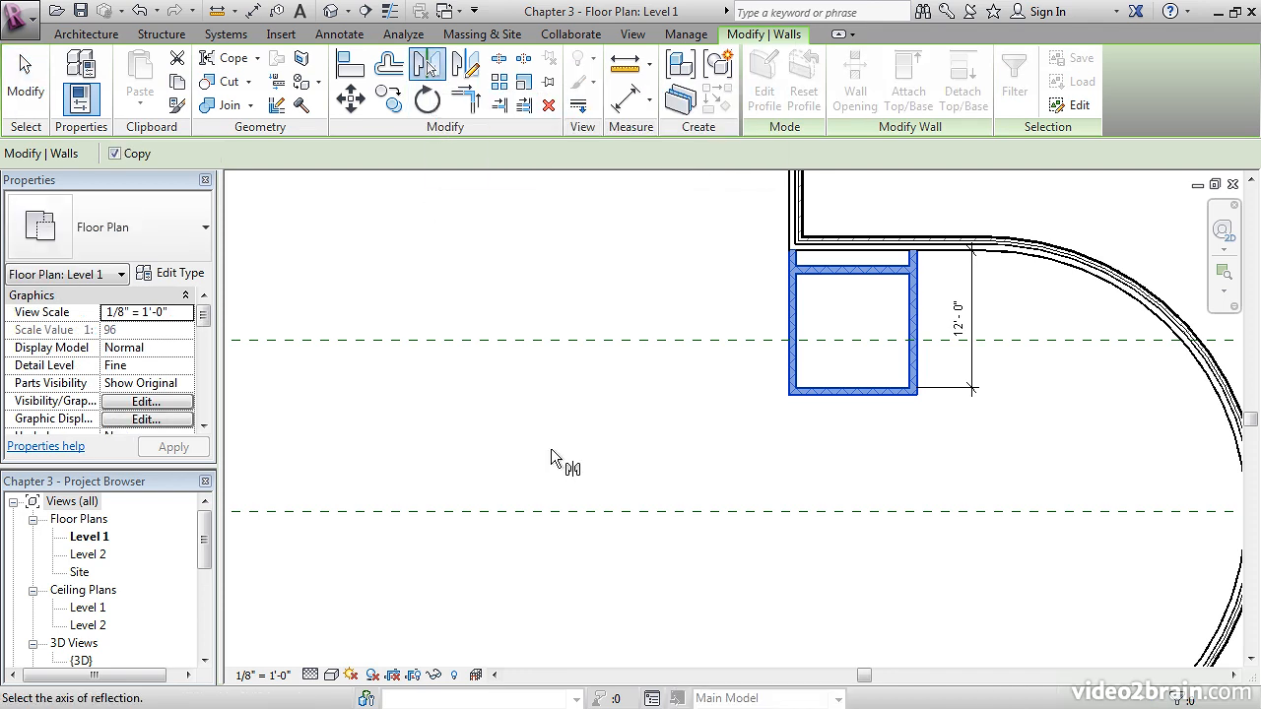
pyautogui.moveTo(549, 448); pyautogui.dragTo(555, 378, button='middle')
pyautogui.scroll(-2, 554, 375)
pyautogui.moveTo(580, 451); pyautogui.dragTo(626, 460, button='middle')
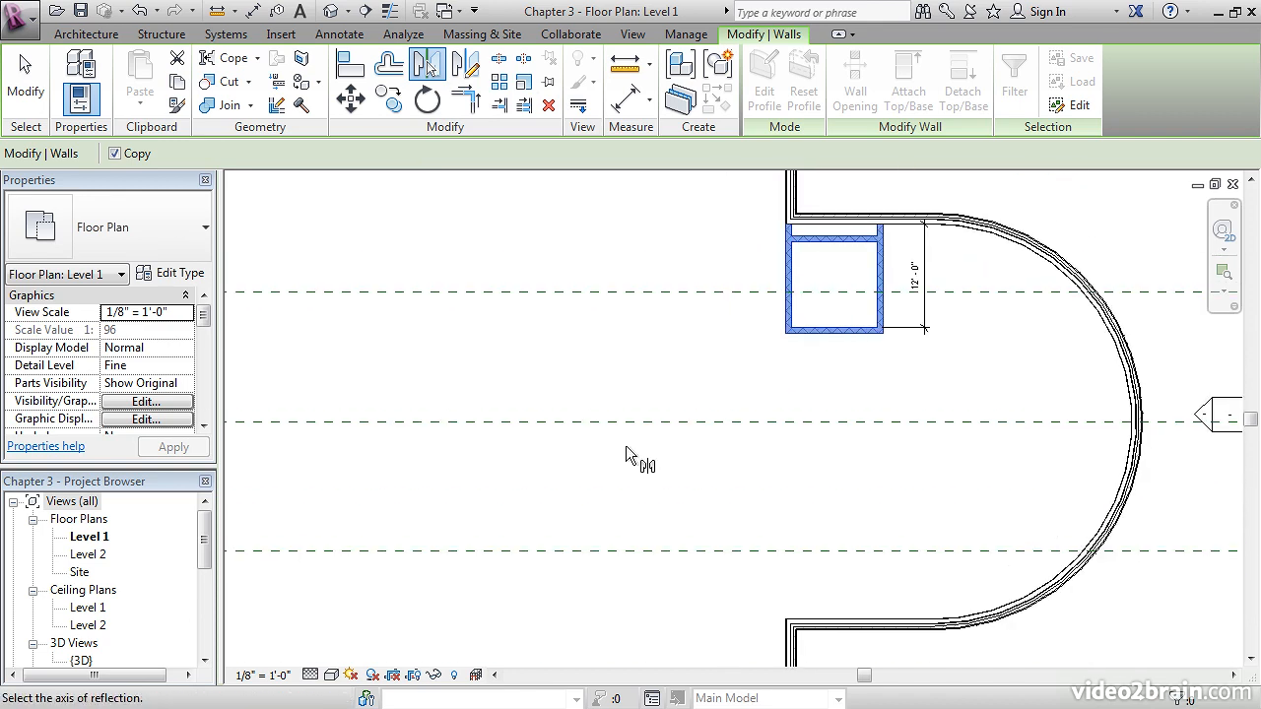
pyautogui.click(619, 424)
pyautogui.press('Escape')
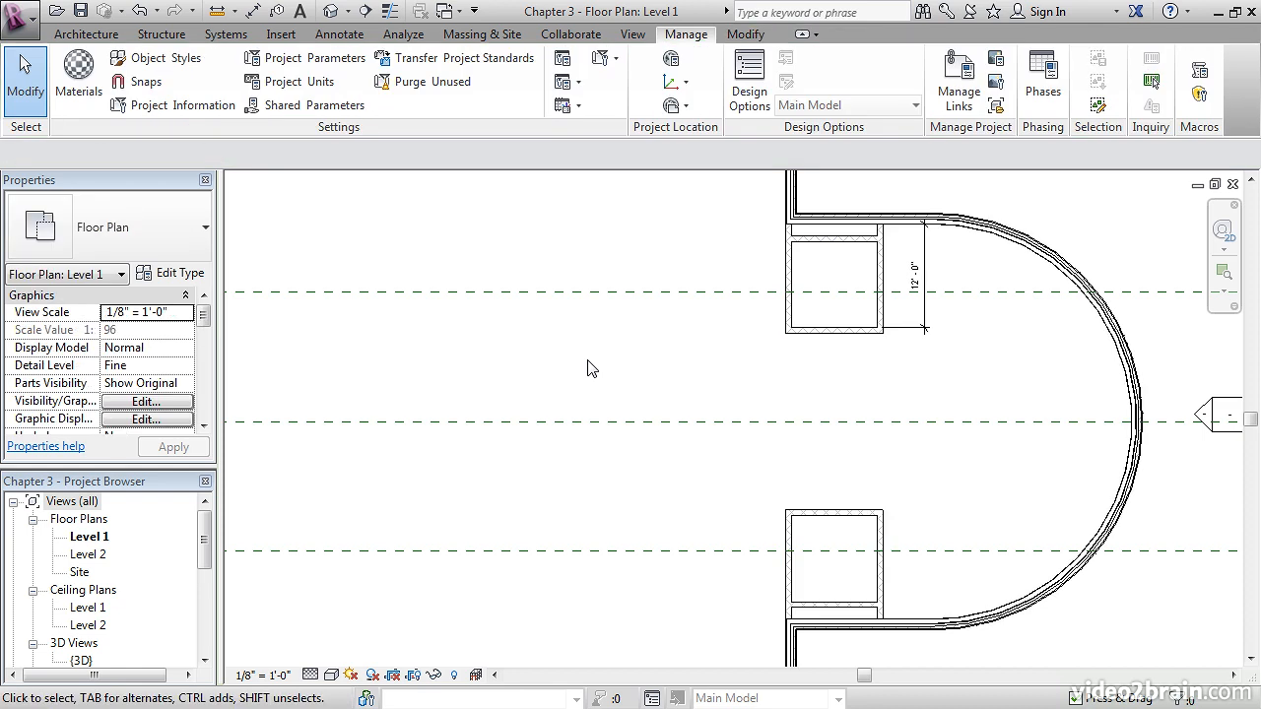